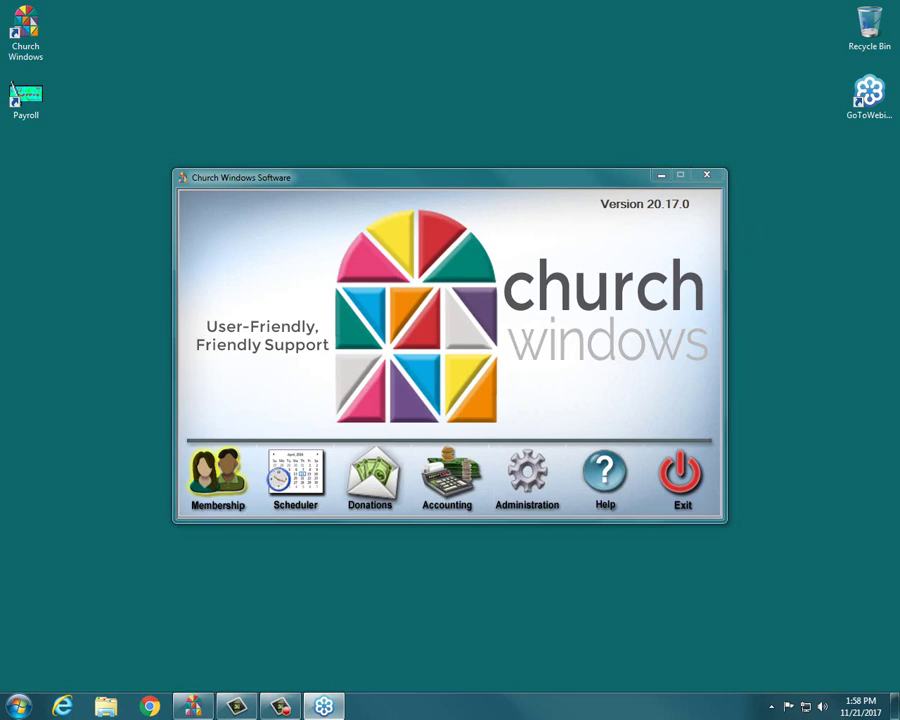
{"action": "left_click_drag", "start_coordinate": [600, 204], "coordinate": [686, 205]}
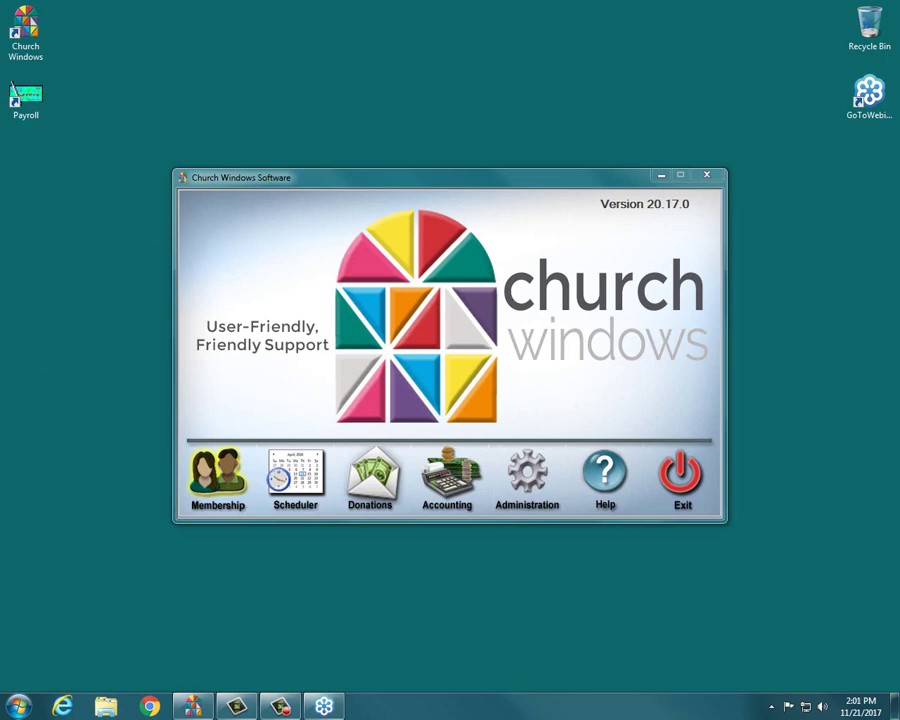
- Open the Membership module, maximize its window, and open the People records
{"action": "left_click", "coordinate": [210, 475]}
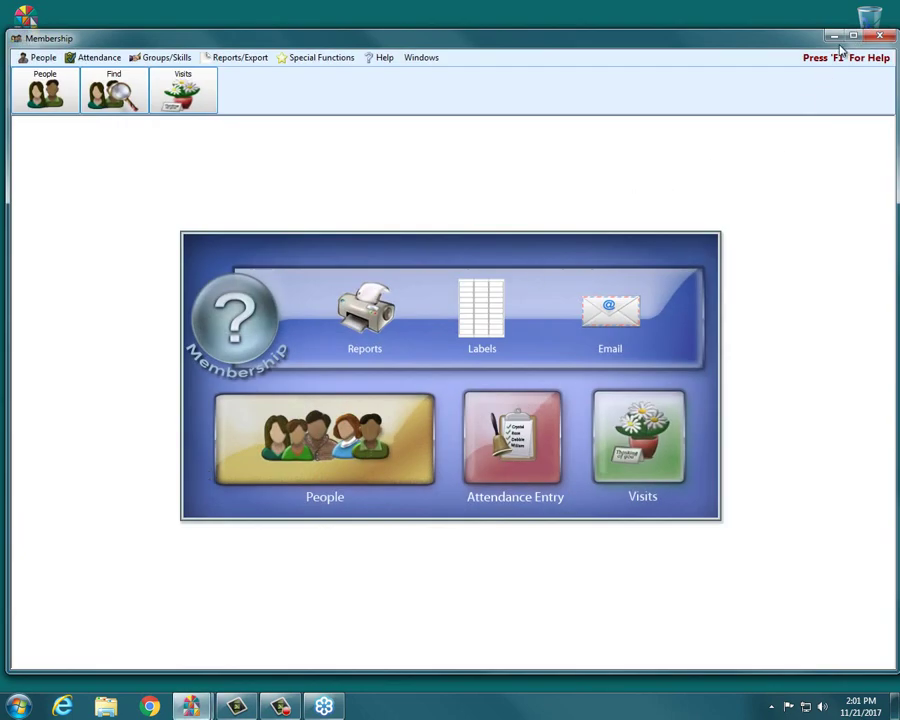
{"action": "left_click", "coordinate": [853, 37]}
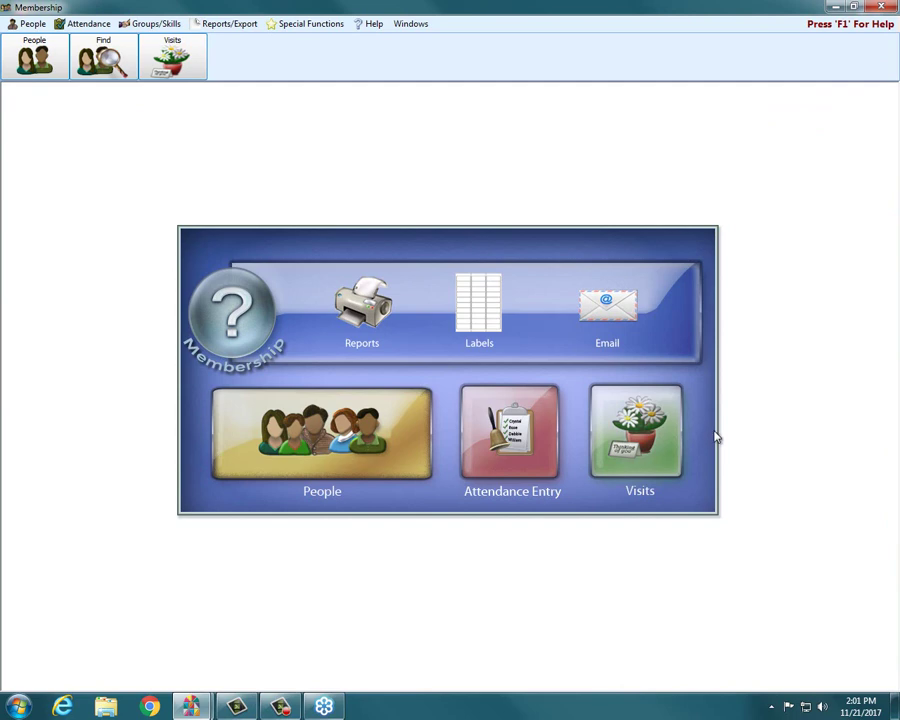
{"action": "left_click", "coordinate": [328, 427]}
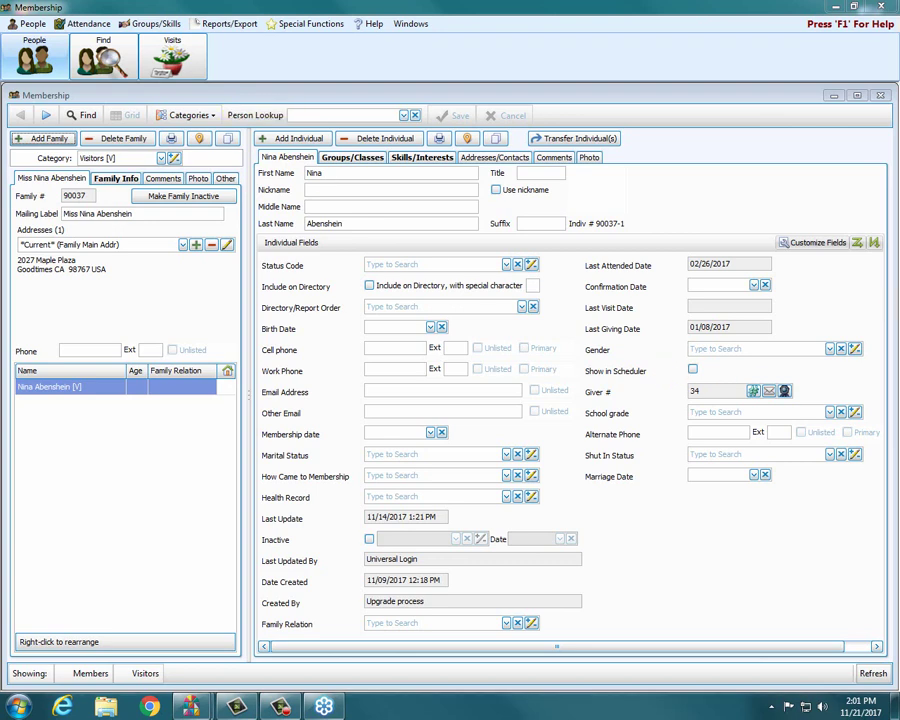
- Look up people matching "de" and open the record of the first person in the matching list
{"action": "left_click", "coordinate": [331, 117]}
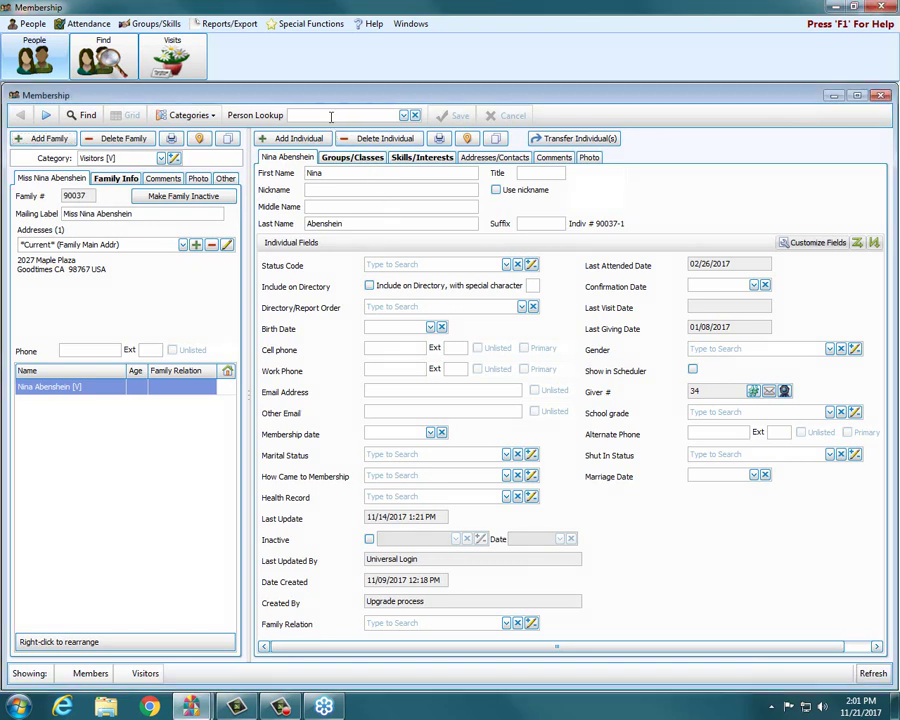
{"action": "type", "text": "m"}
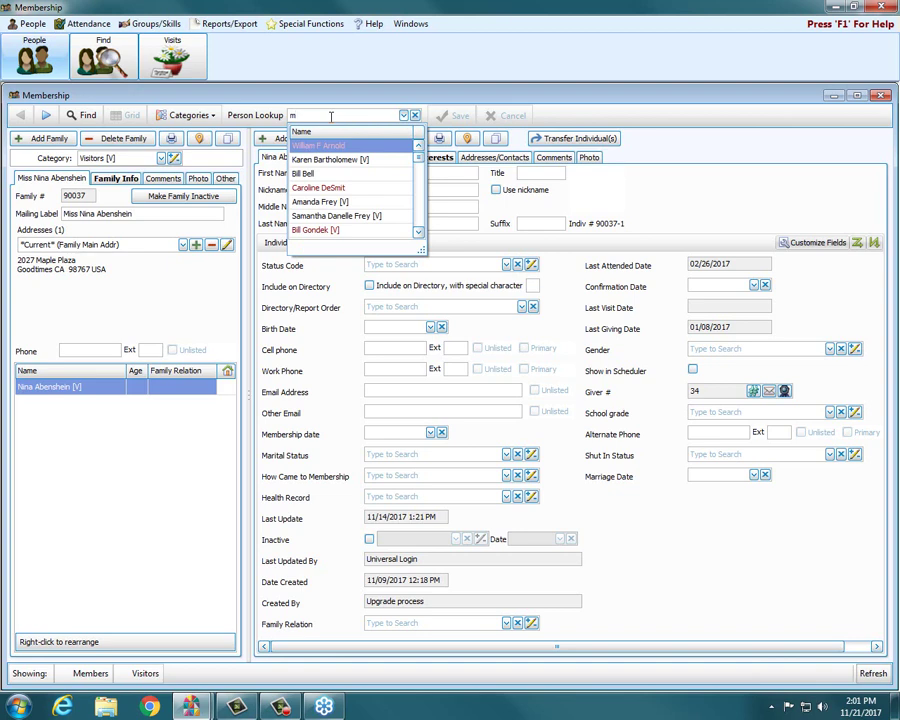
{"action": "key", "text": "BackSpace"}
{"action": "type", "text": "d"}
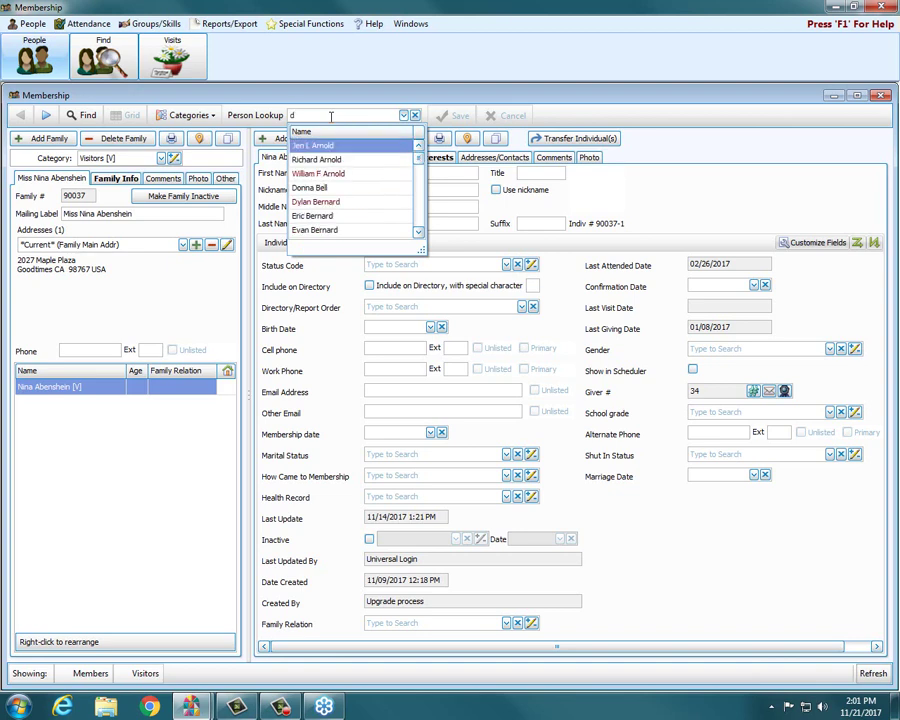
{"action": "type", "text": "e"}
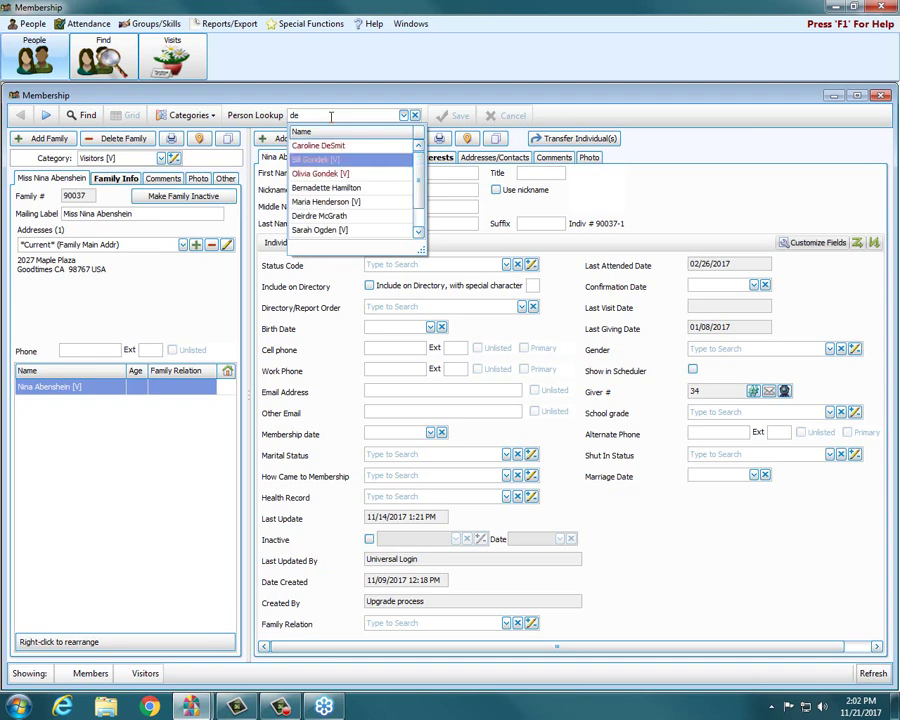
{"action": "key", "text": "Down"}
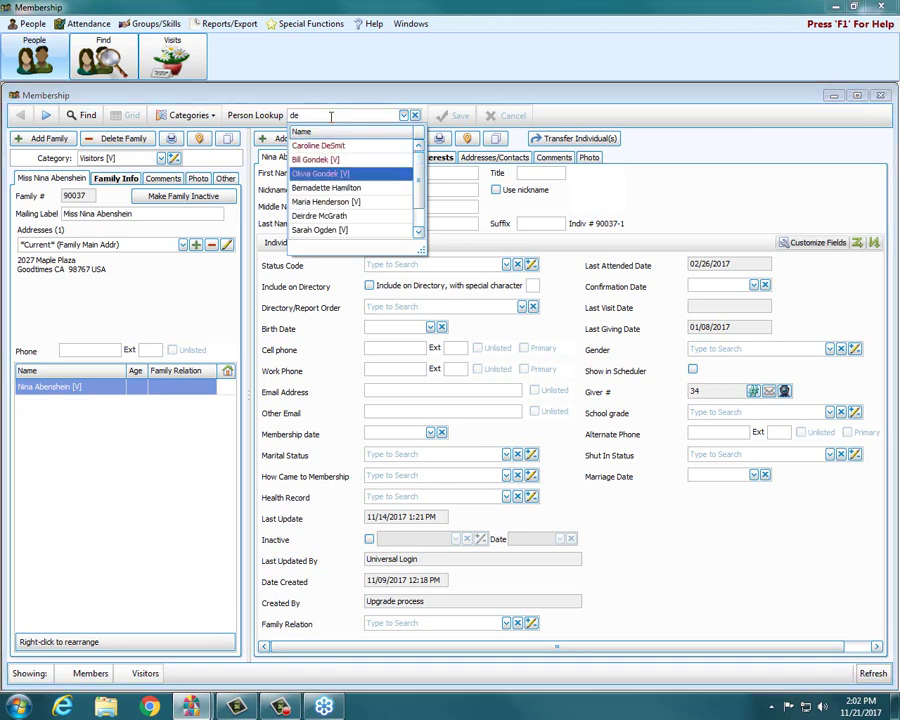
{"action": "key", "text": "Up"}
{"action": "key", "text": "Up"}
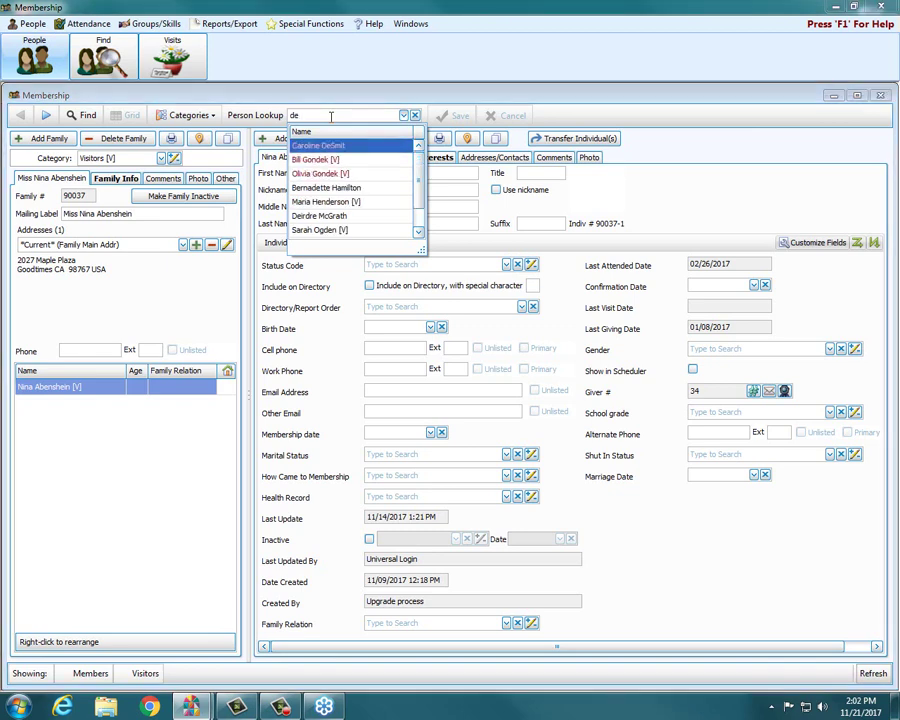
{"action": "key", "text": "Return"}
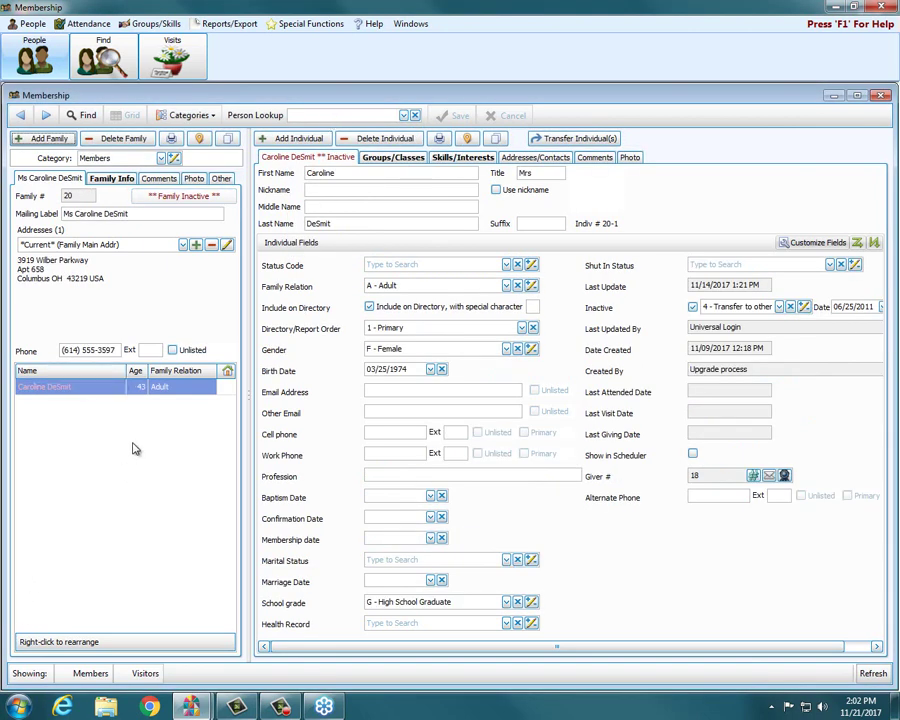
- Browse the full list of names available in Person Lookup
{"action": "left_click", "coordinate": [404, 115]}
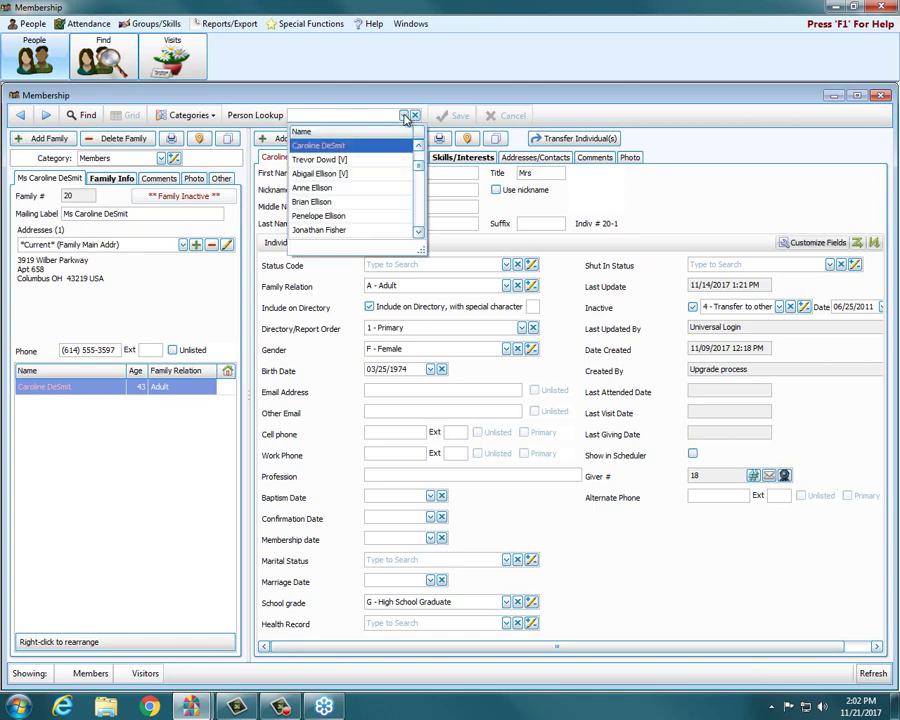
{"action": "mouse_move", "coordinate": [417, 172]}
{"action": "left_mouse_down"}
{"action": "mouse_move", "coordinate": [417, 192]}
{"action": "mouse_move", "coordinate": [412, 184]}
{"action": "left_mouse_up"}
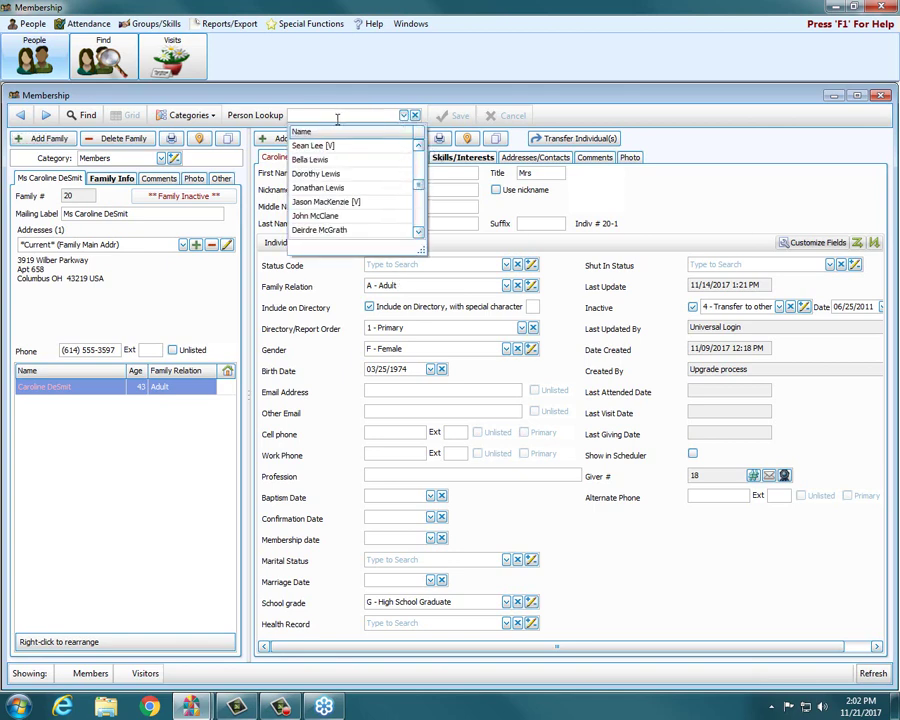
{"action": "left_click", "coordinate": [337, 115]}
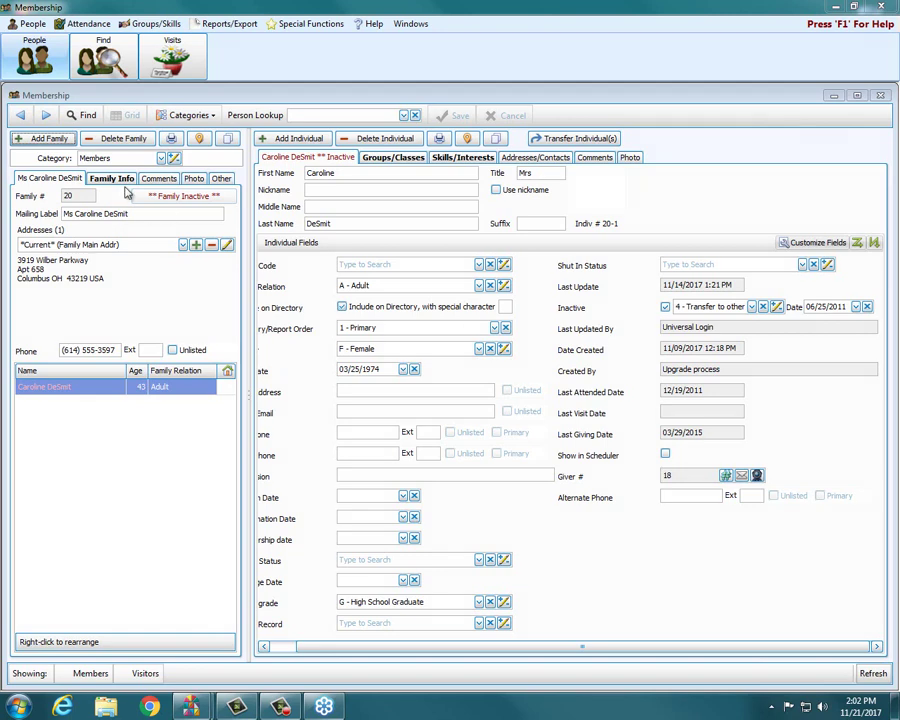
- Browse the membership fields available as find criteria, then run the find for Members and Visitors without adding any criteria
{"action": "left_click", "coordinate": [84, 116]}
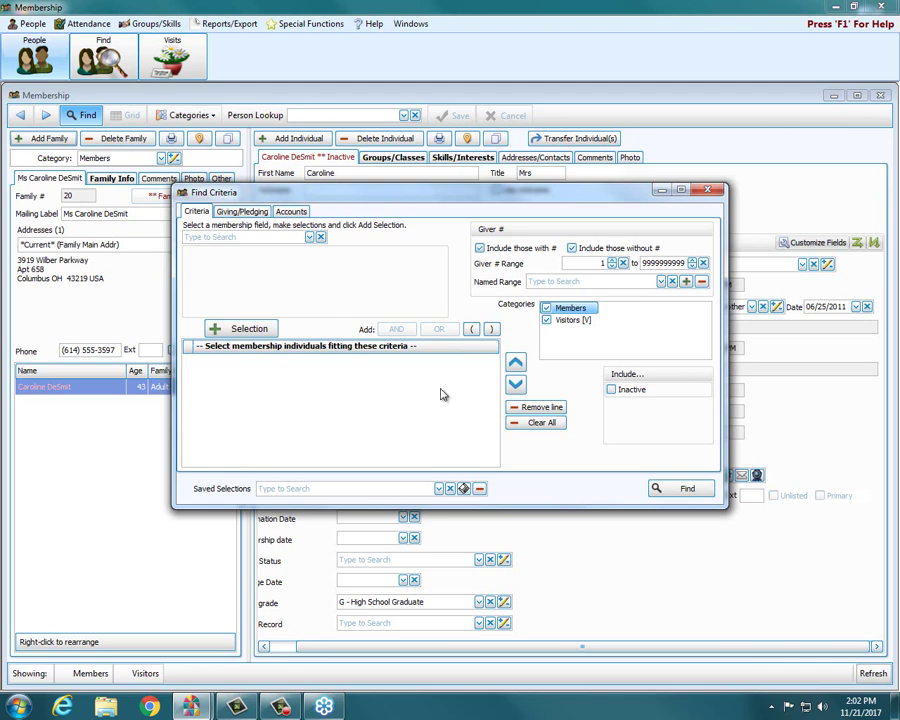
{"action": "left_click", "coordinate": [310, 237]}
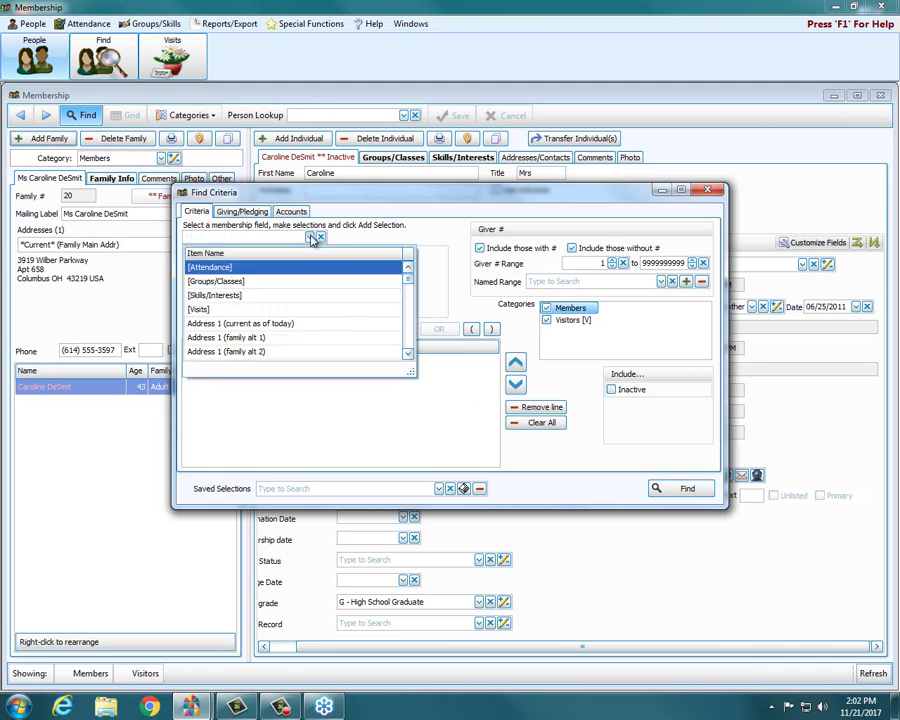
{"action": "mouse_move", "coordinate": [409, 280]}
{"action": "left_mouse_down"}
{"action": "mouse_move", "coordinate": [409, 307]}
{"action": "mouse_move", "coordinate": [412, 275]}
{"action": "left_mouse_up"}
{"action": "left_click", "coordinate": [458, 231]}
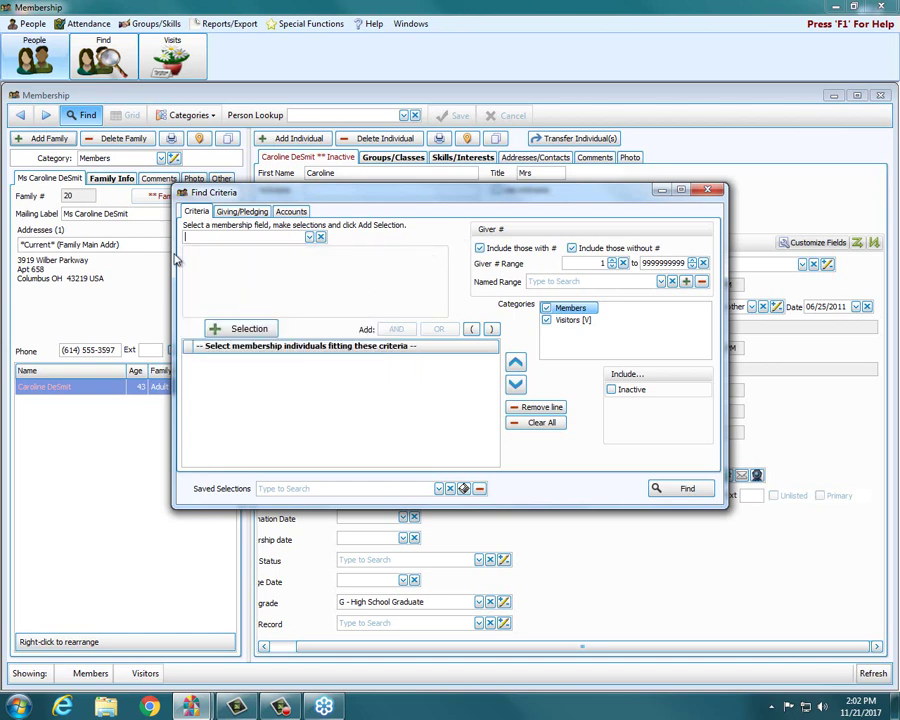
{"action": "left_click", "coordinate": [685, 490]}
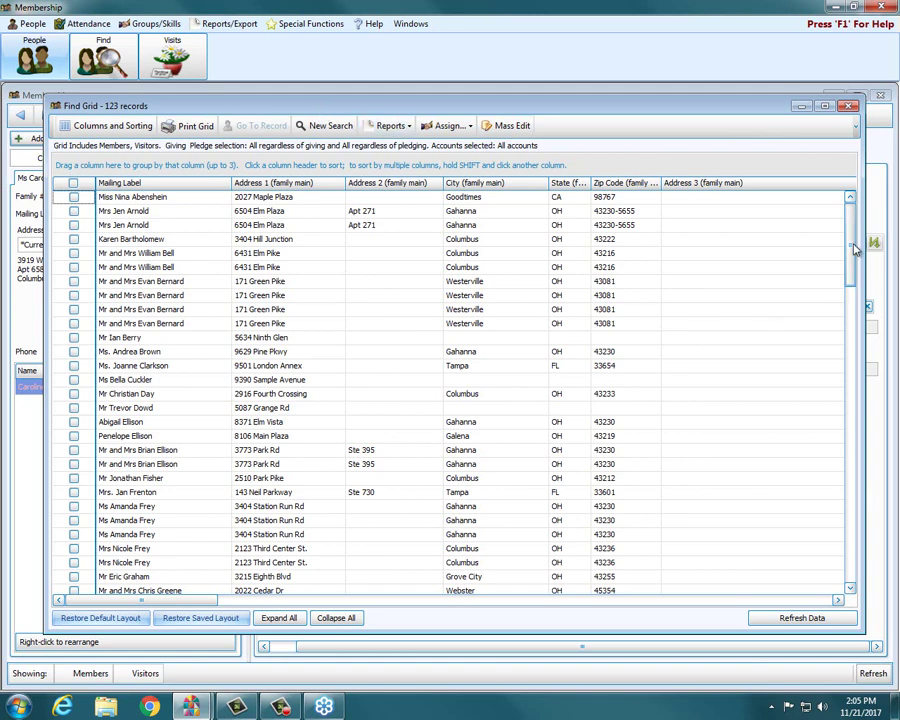
- Mark the Treasure Island, FL person in the find results and go to that person's record
{"action": "left_click_drag", "start_coordinate": [851, 244], "coordinate": [854, 362]}
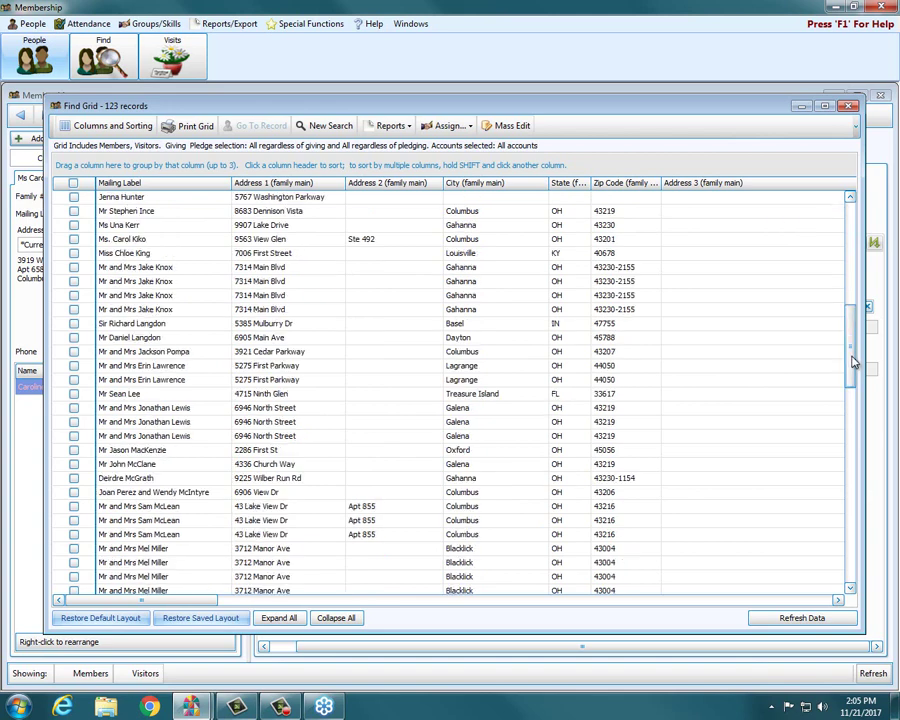
{"action": "left_click", "coordinate": [195, 394]}
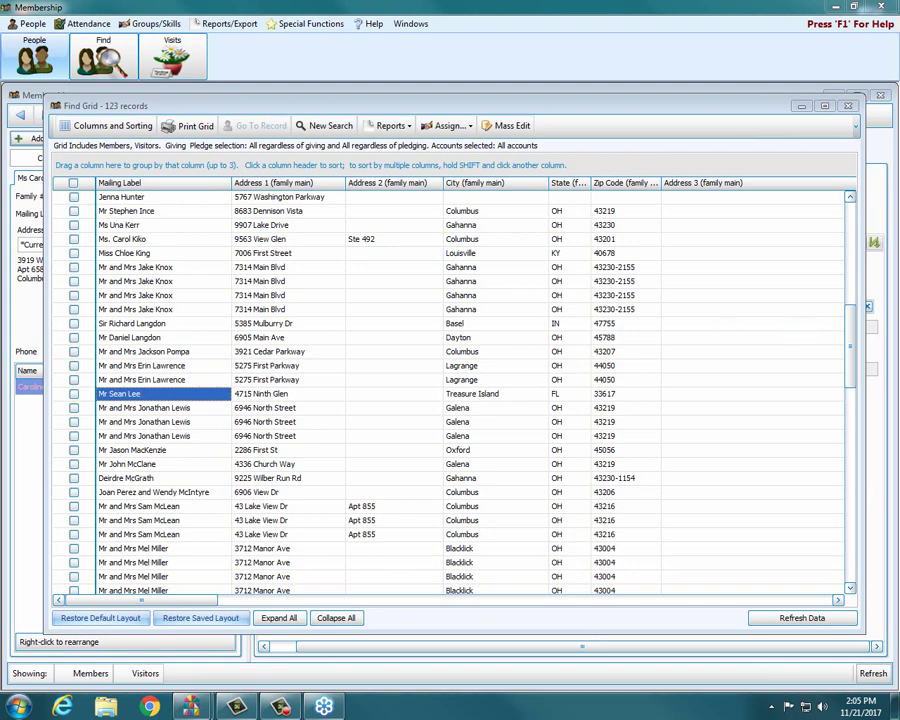
{"action": "left_click", "coordinate": [74, 394]}
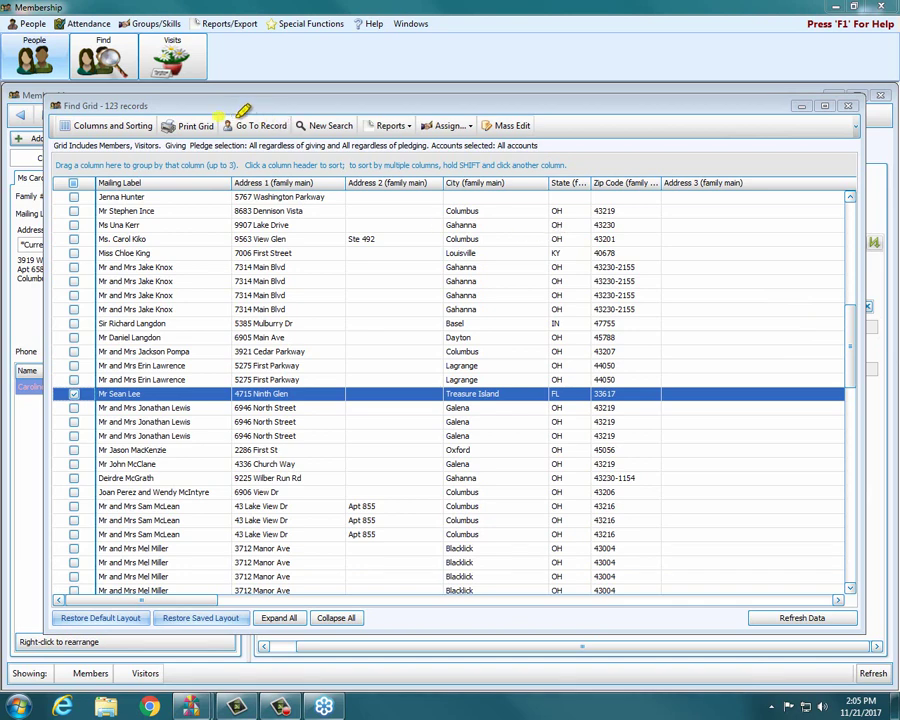
{"action": "mouse_move", "coordinate": [212, 117]}
{"action": "left_mouse_down"}
{"action": "mouse_move", "coordinate": [295, 112]}
{"action": "mouse_move", "coordinate": [276, 121]}
{"action": "mouse_move", "coordinate": [225, 117]}
{"action": "left_mouse_up"}
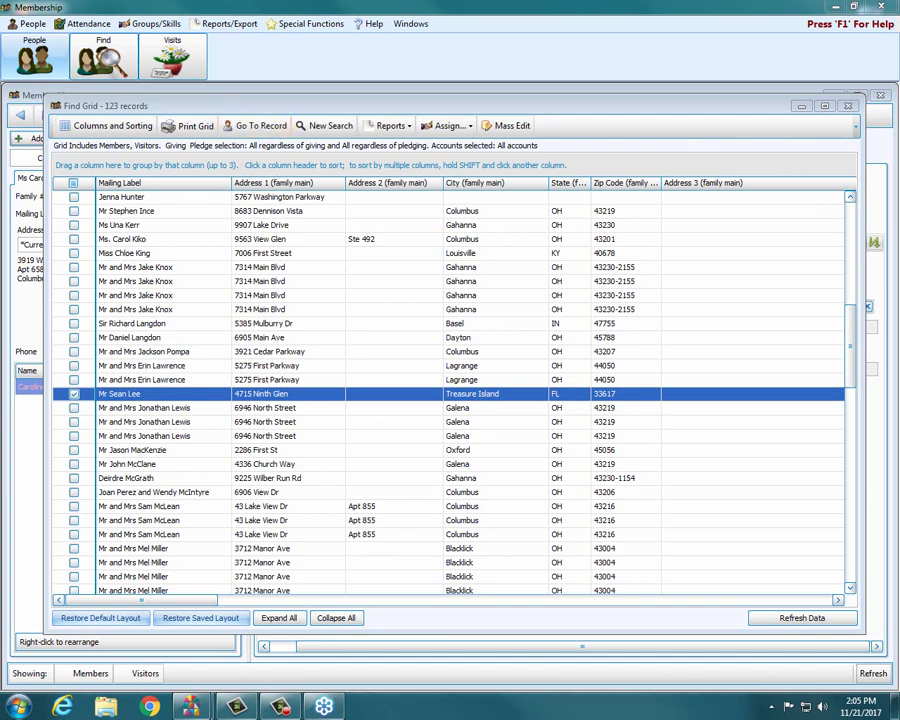
{"action": "left_click", "coordinate": [264, 125]}
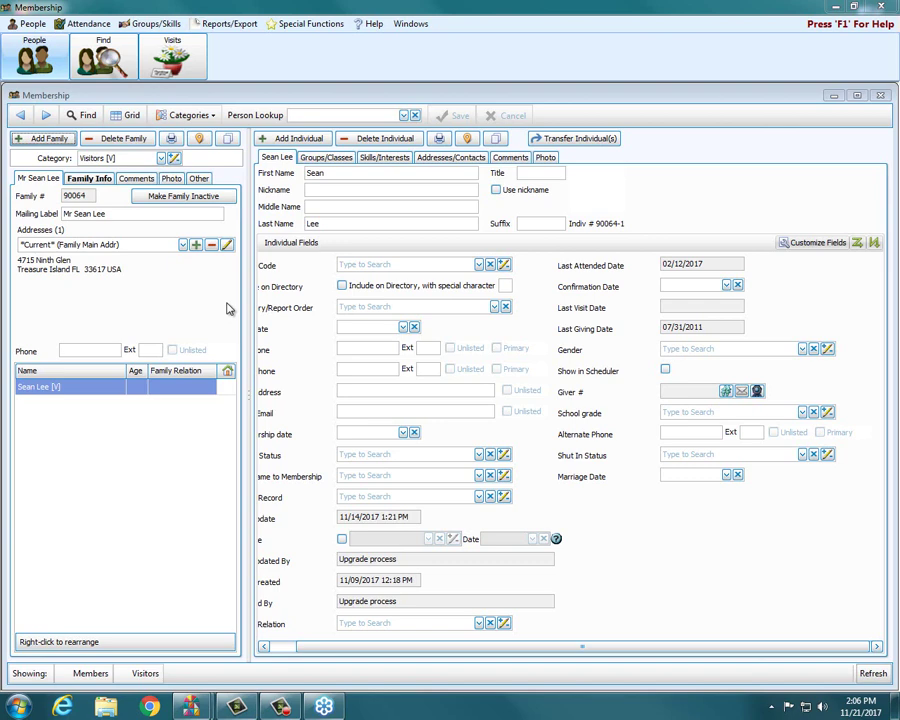
- Return to the find results grid and mark the 17th record, a person in Gahanna
{"action": "left_click", "coordinate": [130, 116]}
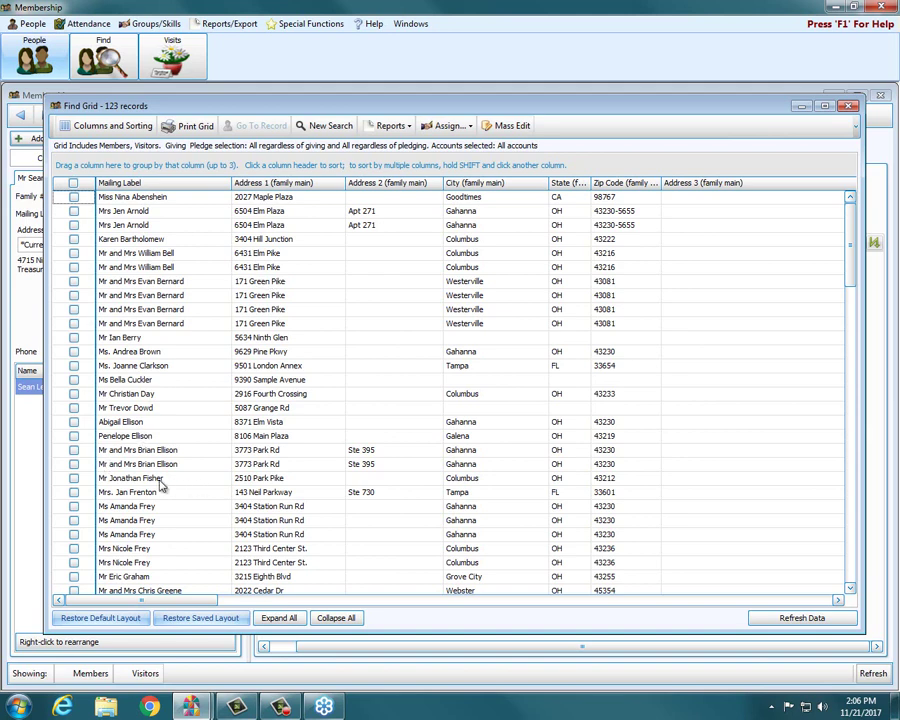
{"action": "left_click", "coordinate": [73, 424]}
{"action": "left_click", "coordinate": [73, 424]}
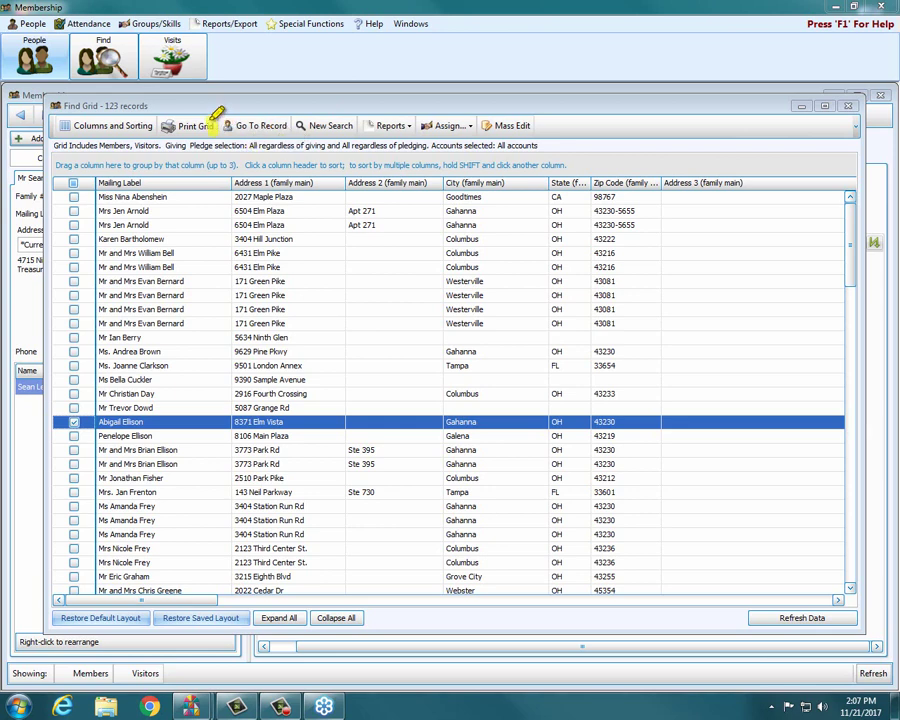
{"action": "left_click_drag", "start_coordinate": [165, 125], "coordinate": [214, 125]}
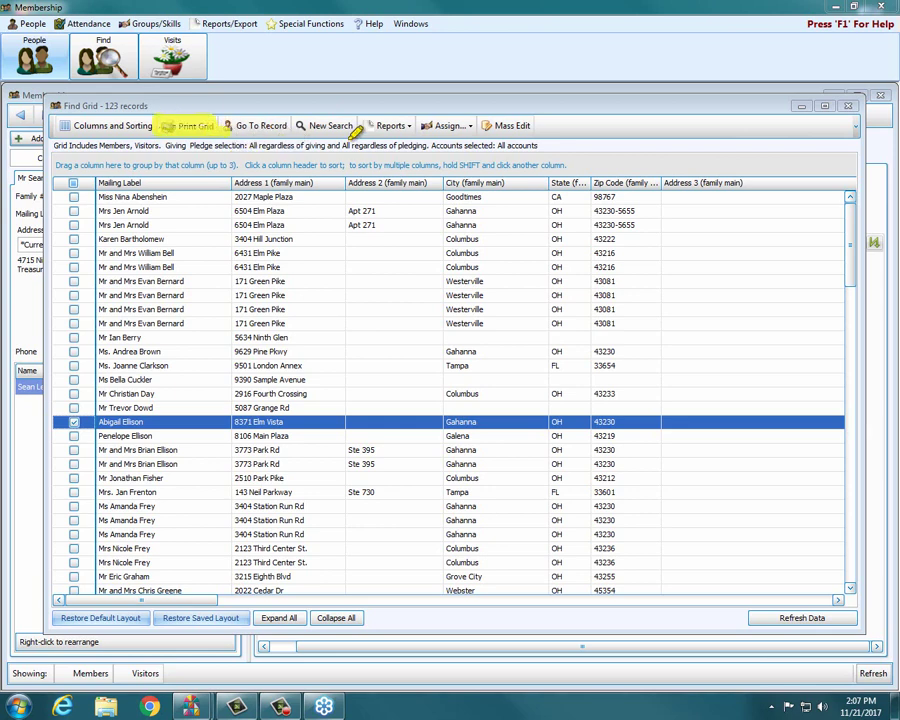
{"action": "left_click_drag", "start_coordinate": [362, 125], "coordinate": [419, 122]}
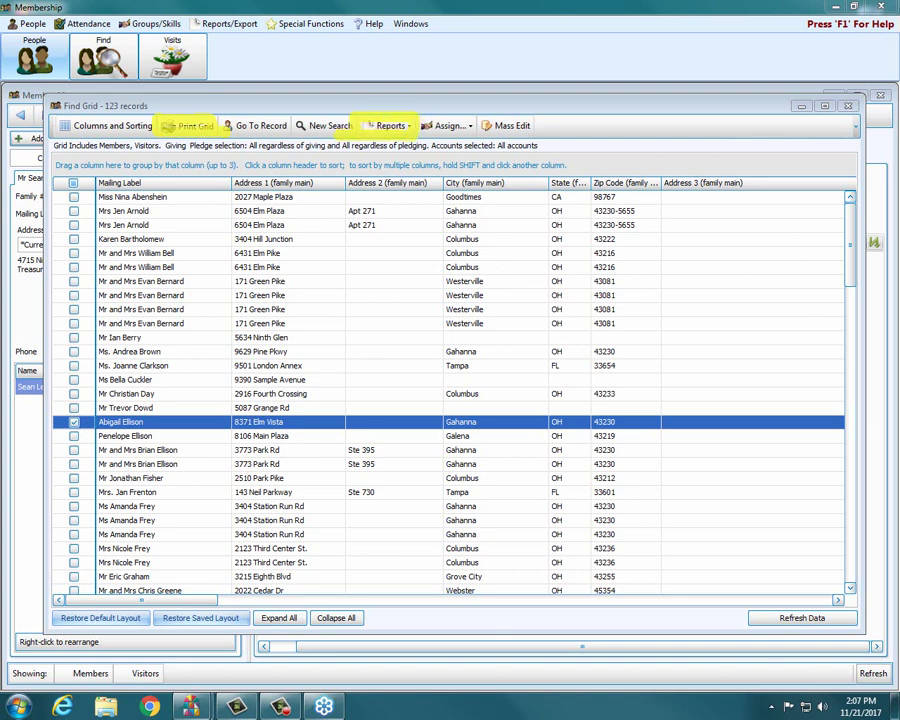
{"action": "key", "text": "Escape"}
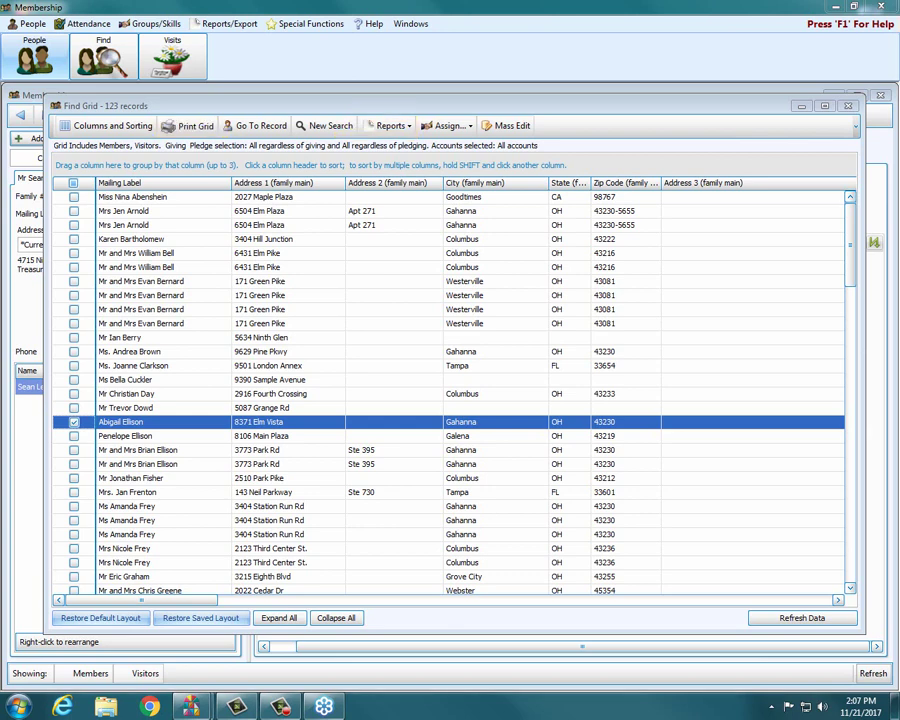
- Also mark the first, fourth and fifth records and the 34th record, which has no city, in the find results
{"action": "left_click", "coordinate": [74, 253]}
{"action": "left_click", "coordinate": [74, 240]}
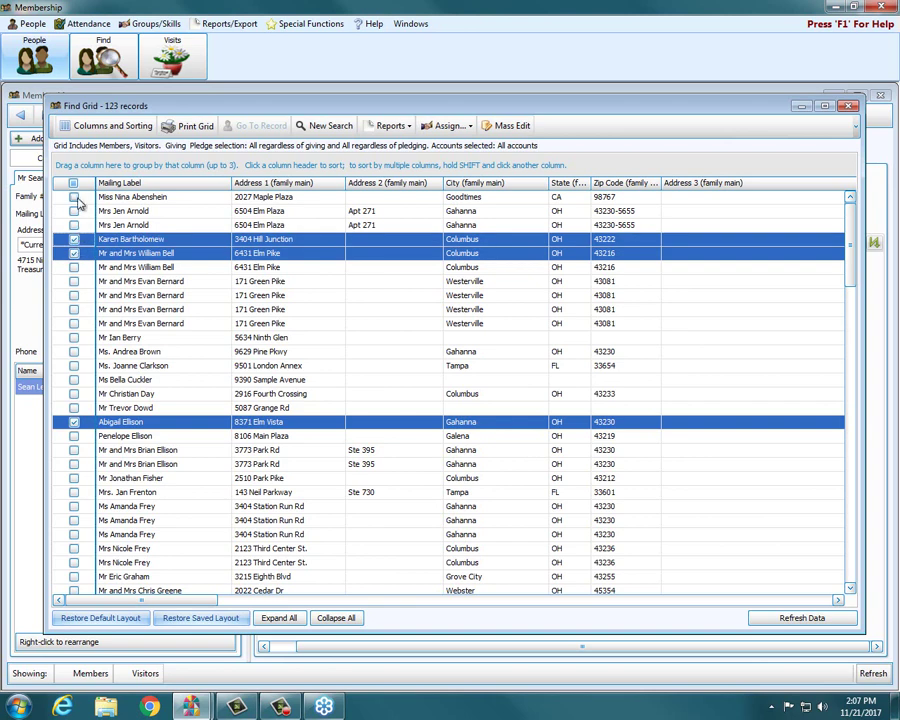
{"action": "left_click", "coordinate": [74, 197]}
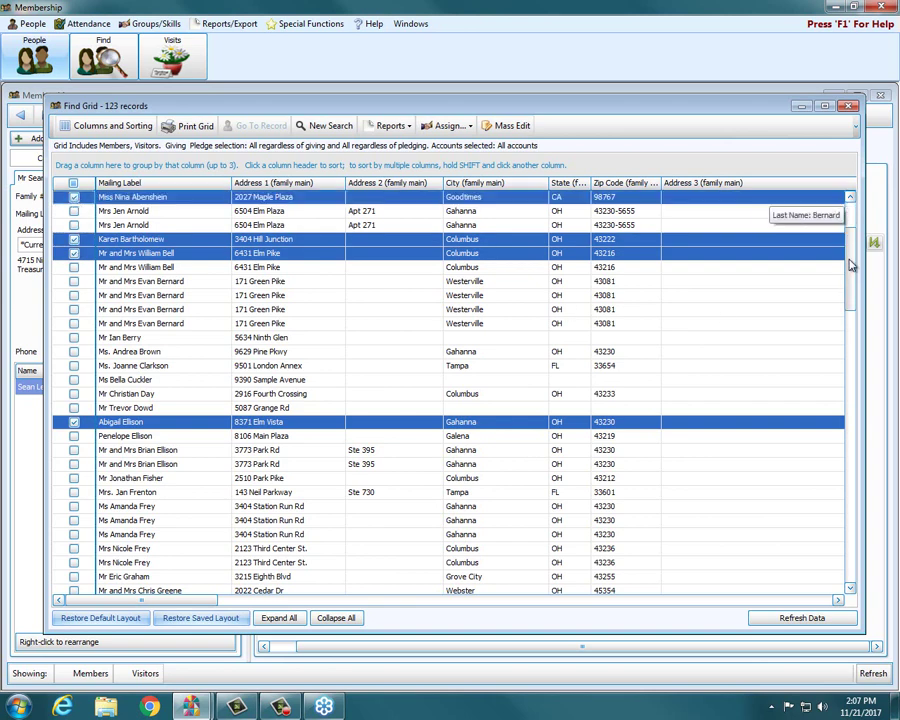
{"action": "scroll", "coordinate": [348, 492], "scroll_direction": "down", "scroll_amount": 3}
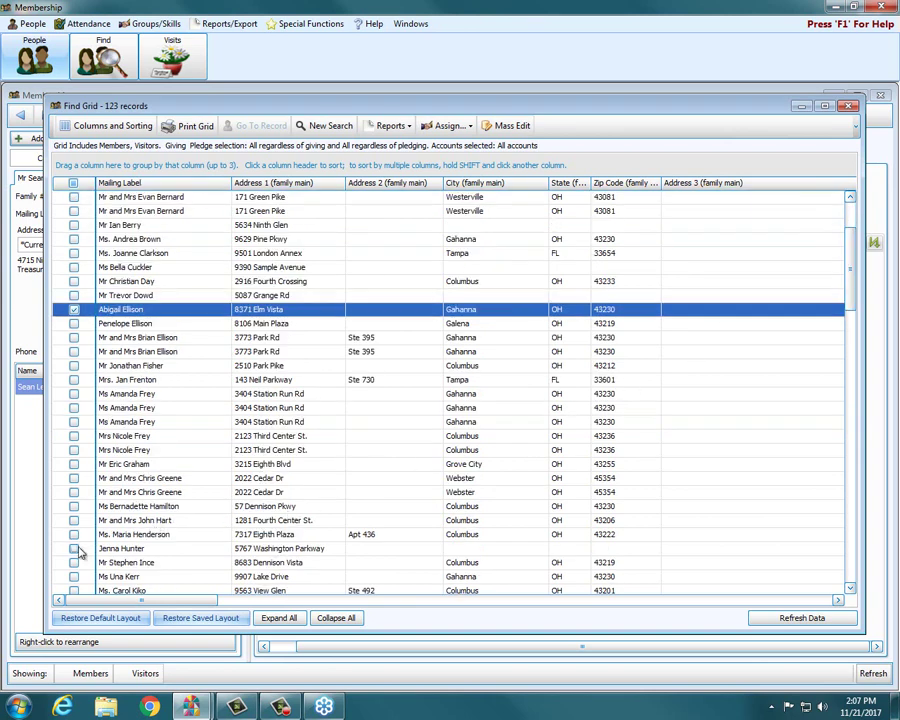
{"action": "left_click", "coordinate": [74, 548]}
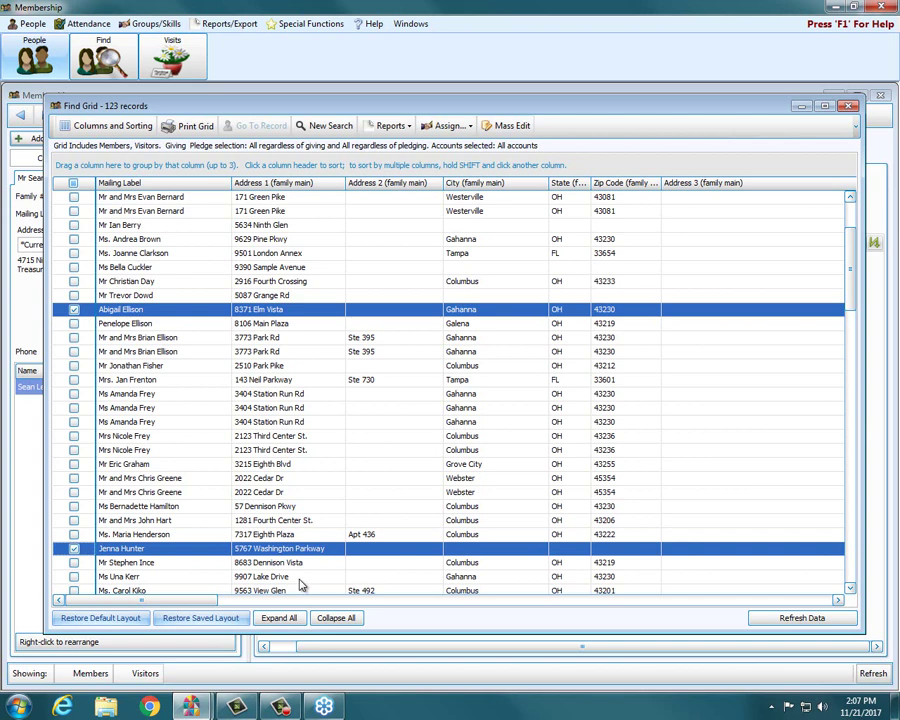
- Open the report options for the marked records and choose the Basic report type
{"action": "left_click", "coordinate": [392, 126]}
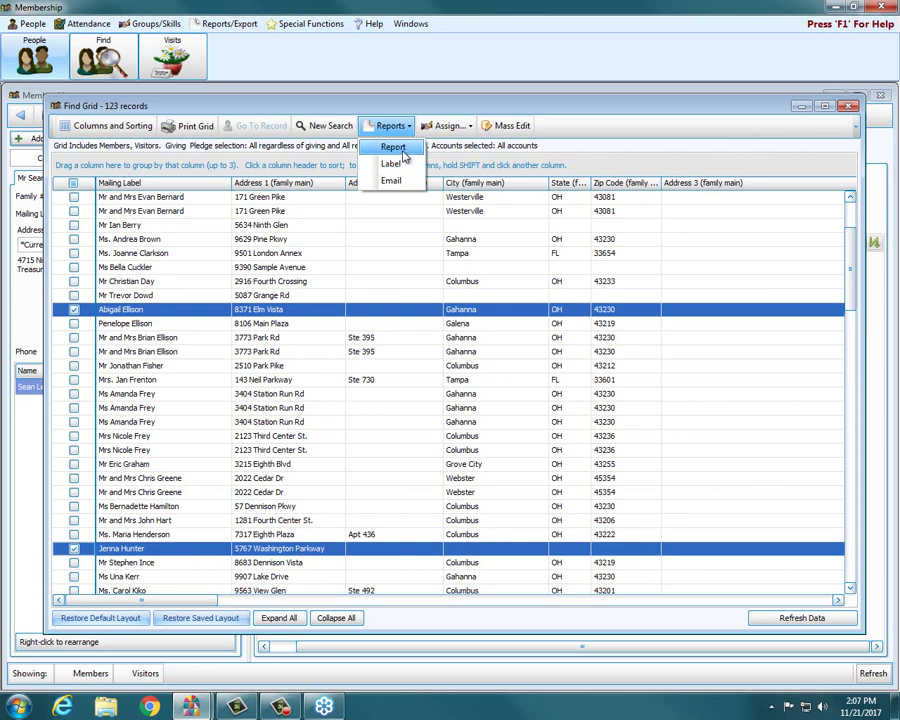
{"action": "left_click", "coordinate": [407, 152]}
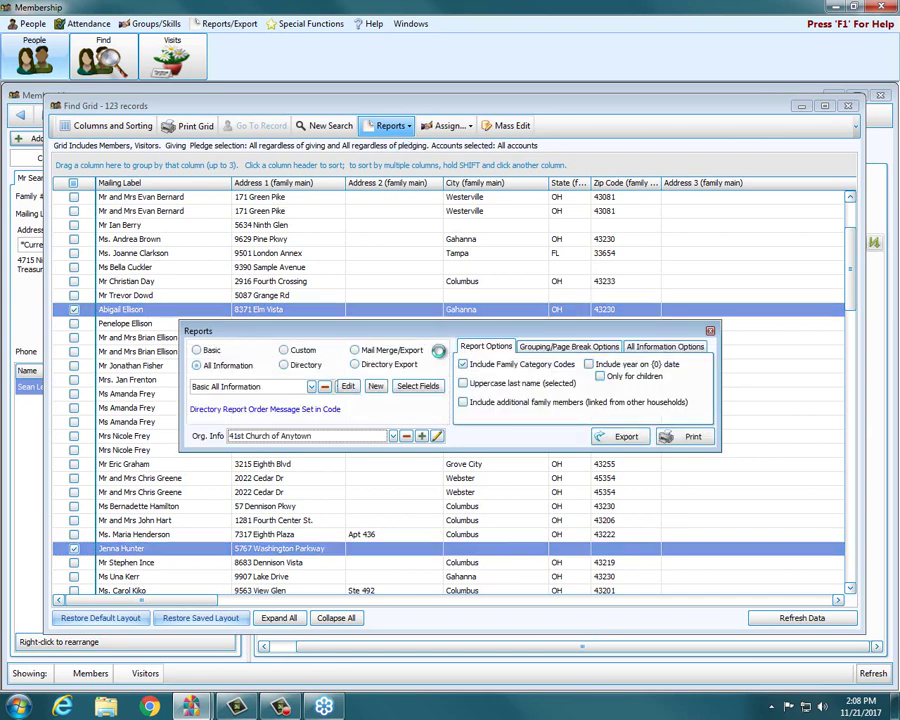
{"action": "left_click", "coordinate": [200, 350]}
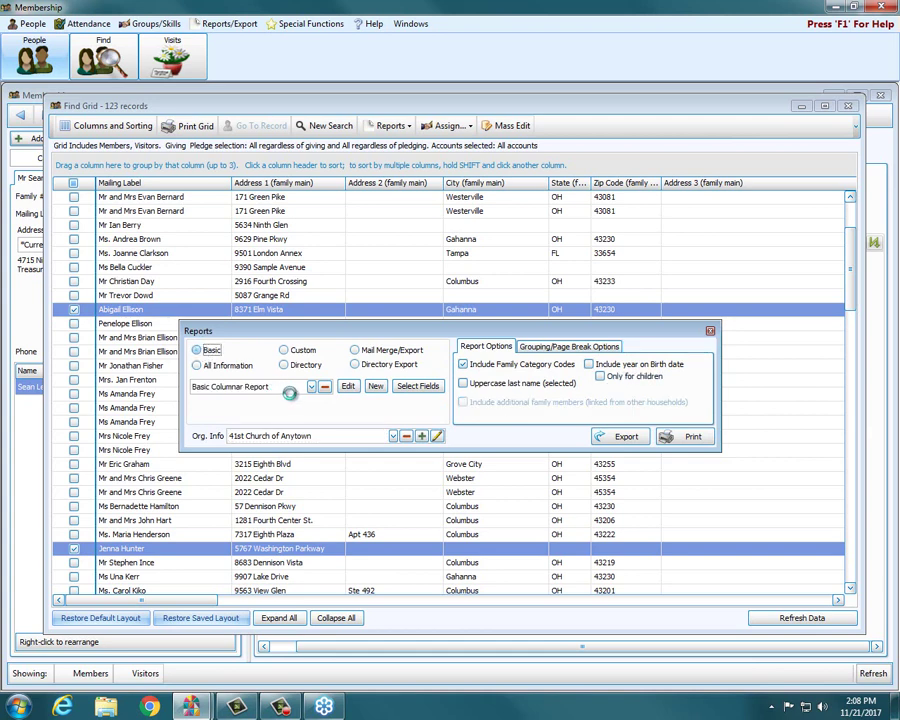
- Try to print the Basic Columnar Report for the marked records, and close the report options
{"action": "left_click", "coordinate": [694, 438]}
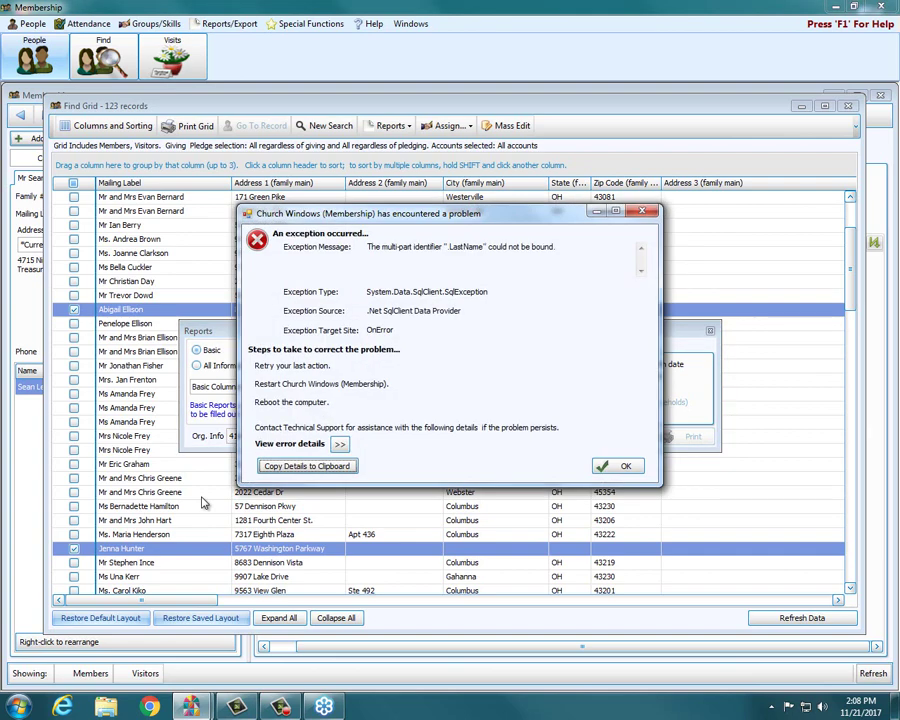
{"action": "left_click", "coordinate": [626, 467]}
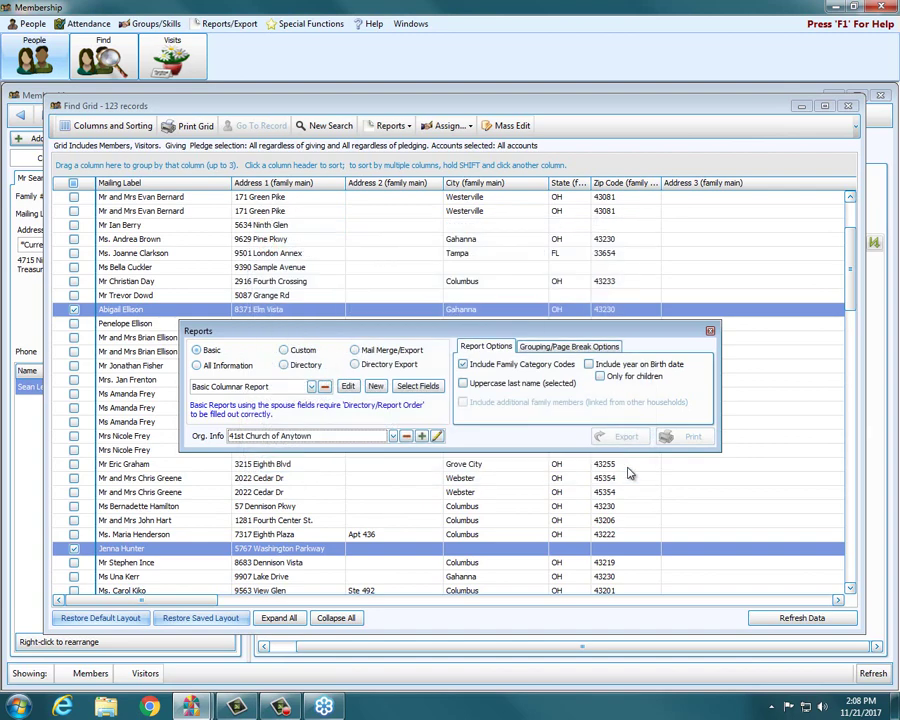
{"action": "left_click_drag", "start_coordinate": [440, 332], "coordinate": [426, 199]}
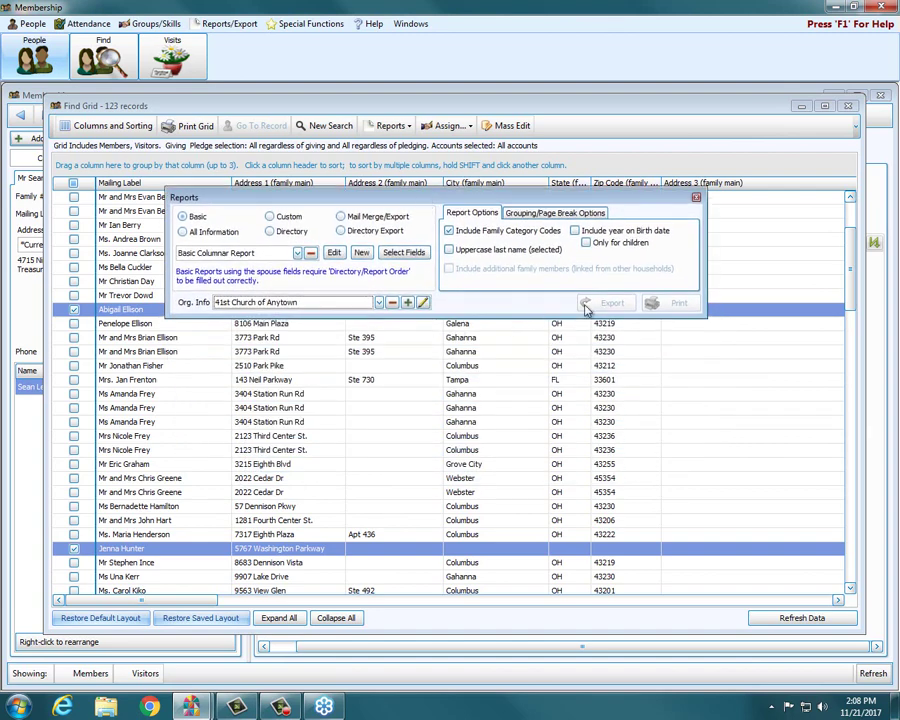
{"action": "left_click", "coordinate": [573, 318]}
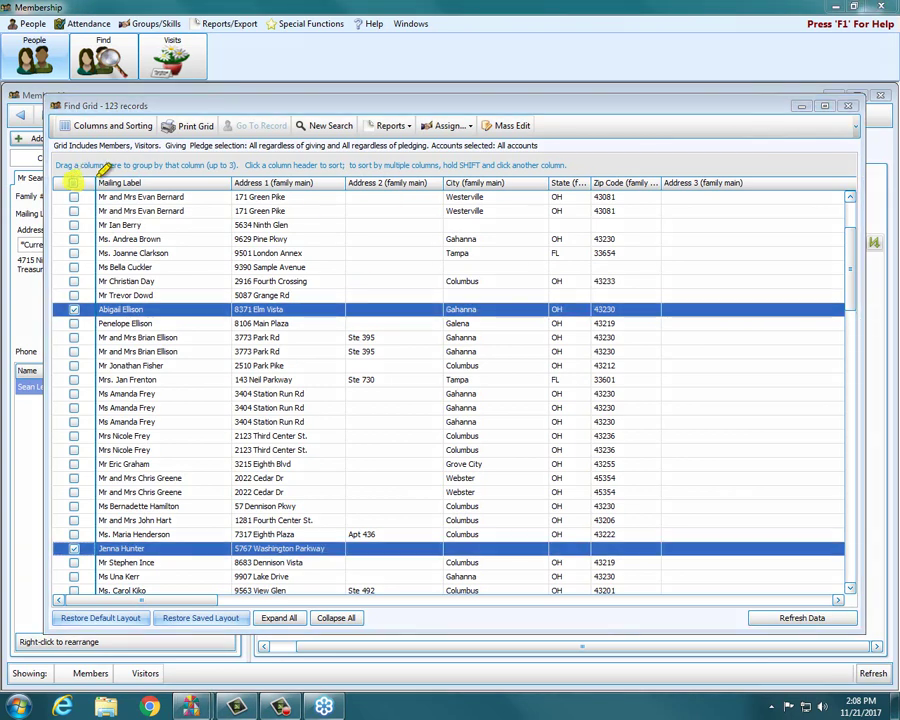
- Mark all records in the find results, and unmark the three same-family Gahanna records just below the second Tampa record
{"action": "left_click_drag", "start_coordinate": [99, 174], "coordinate": [810, 171]}
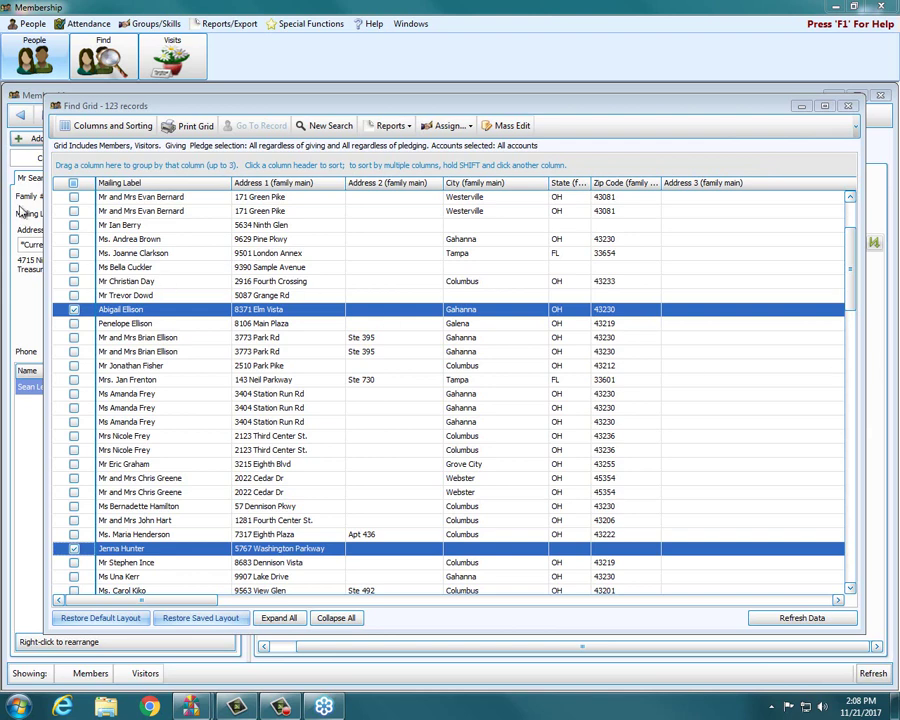
{"action": "left_click", "coordinate": [73, 184]}
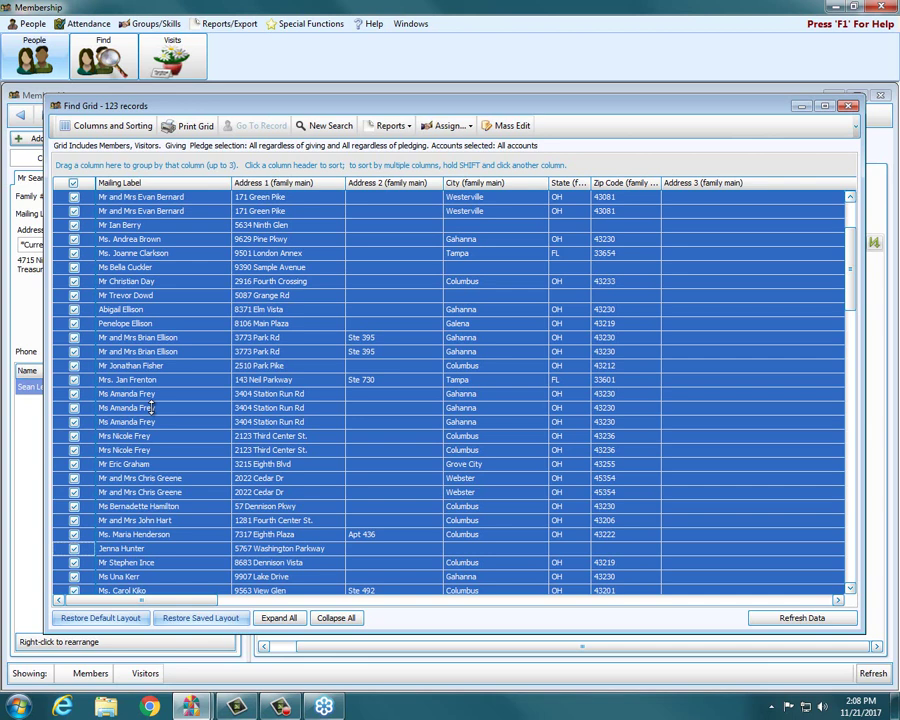
{"action": "left_click", "coordinate": [73, 393]}
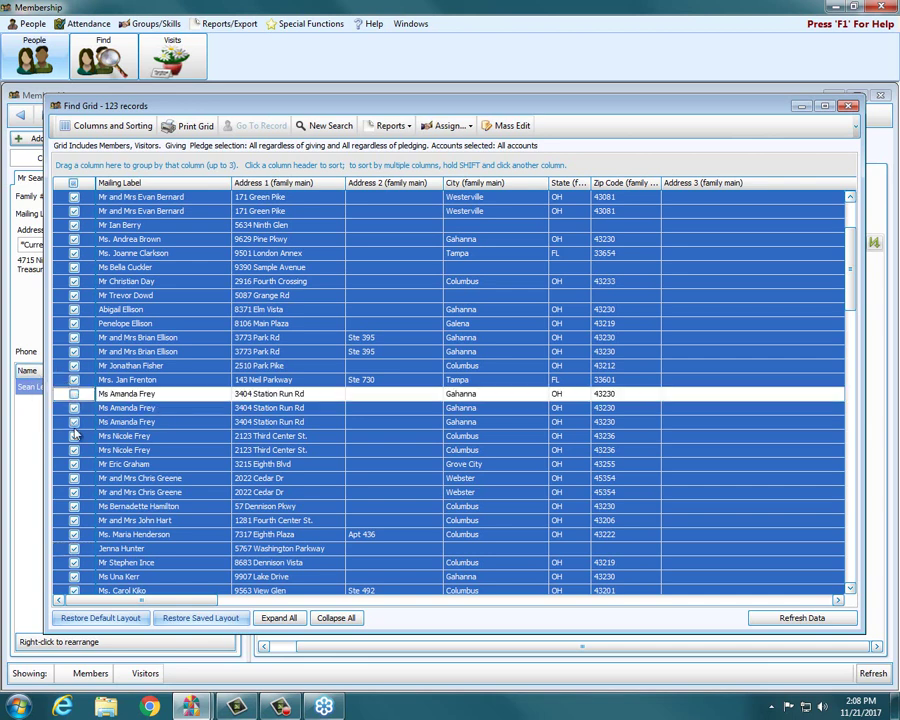
{"action": "left_click", "coordinate": [73, 407]}
{"action": "left_click", "coordinate": [74, 421]}
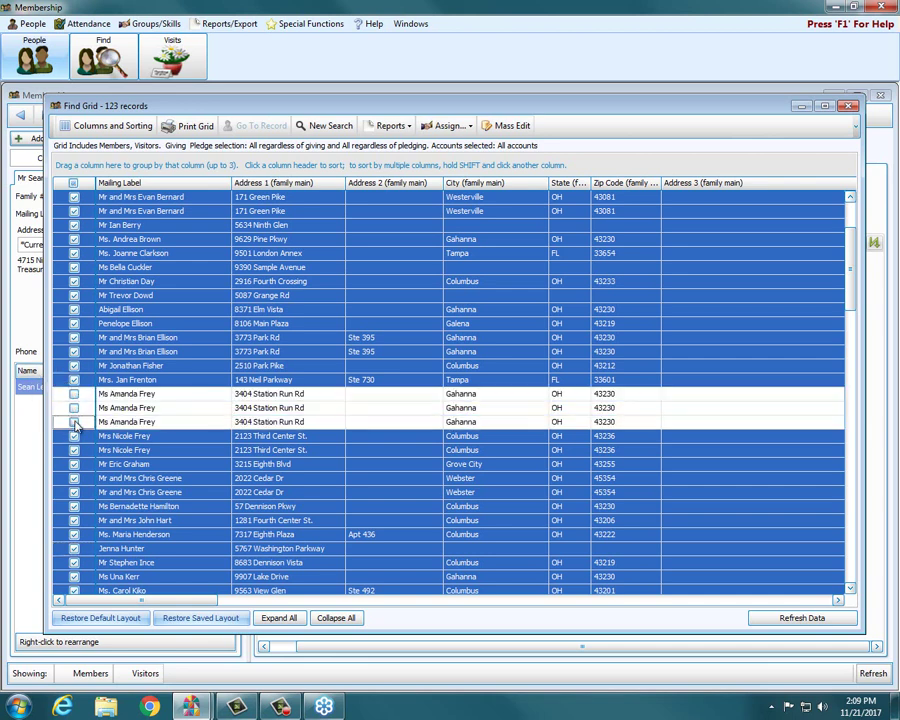
- Unmark the five records of the Blacklick family in the find results
{"action": "scroll", "coordinate": [78, 430], "scroll_direction": "down", "scroll_amount": 9}
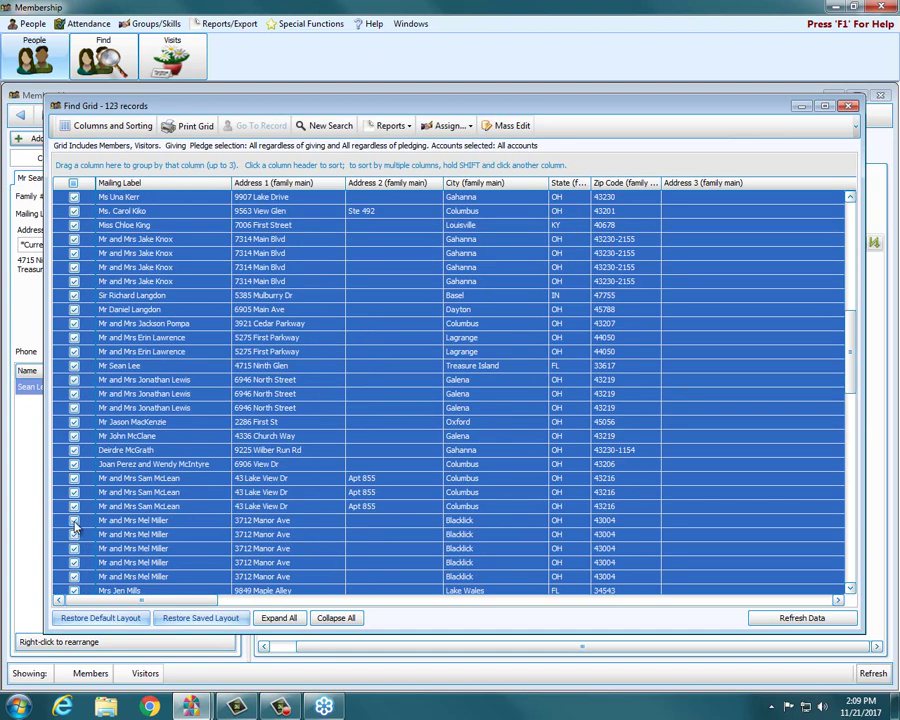
{"action": "left_click", "coordinate": [74, 521]}
{"action": "left_click", "coordinate": [74, 535]}
{"action": "left_click", "coordinate": [74, 549]}
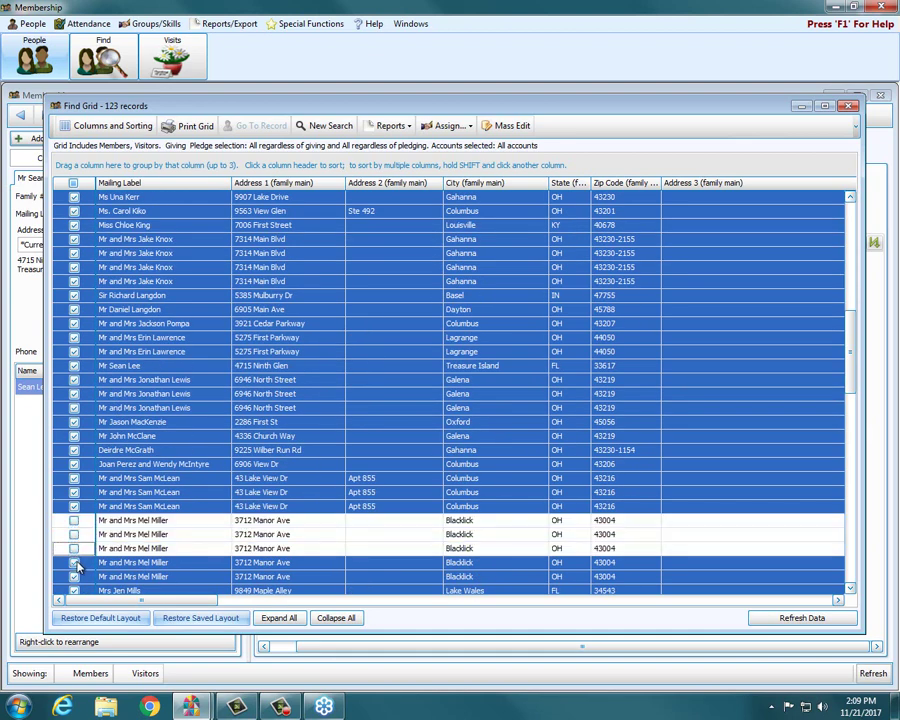
{"action": "left_click", "coordinate": [74, 563]}
{"action": "left_click", "coordinate": [74, 577]}
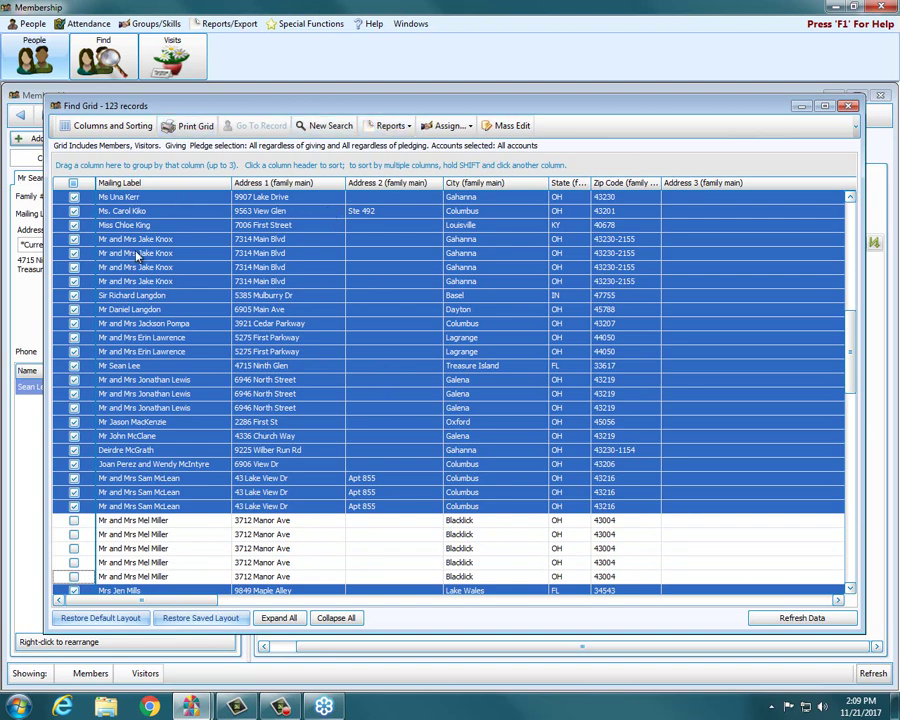
- Mark all records in the find results again, and clear every mark at once
{"action": "left_click", "coordinate": [73, 183]}
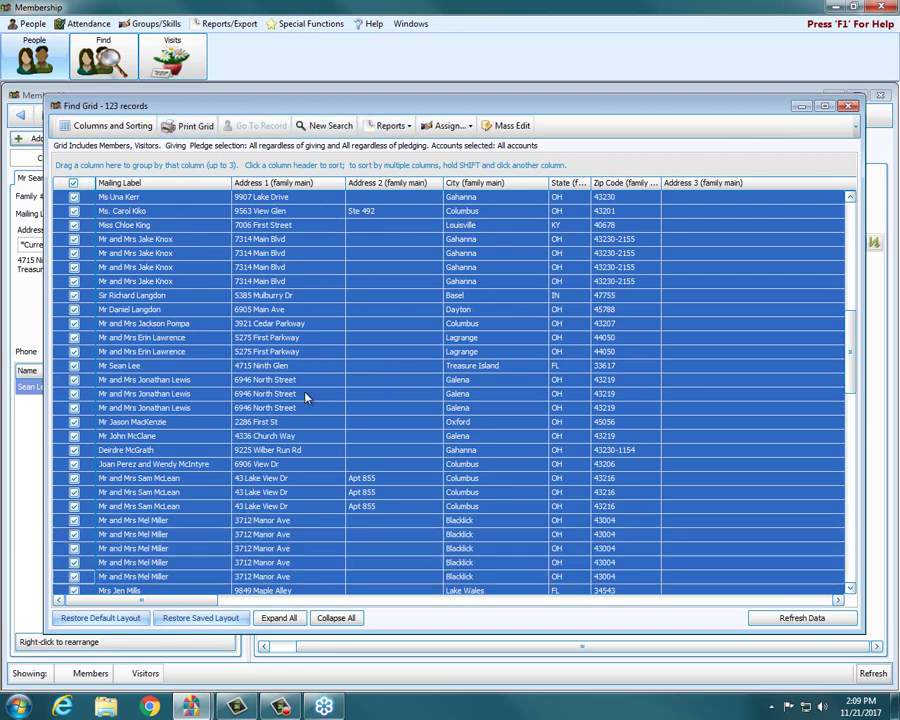
{"action": "left_click", "coordinate": [73, 183]}
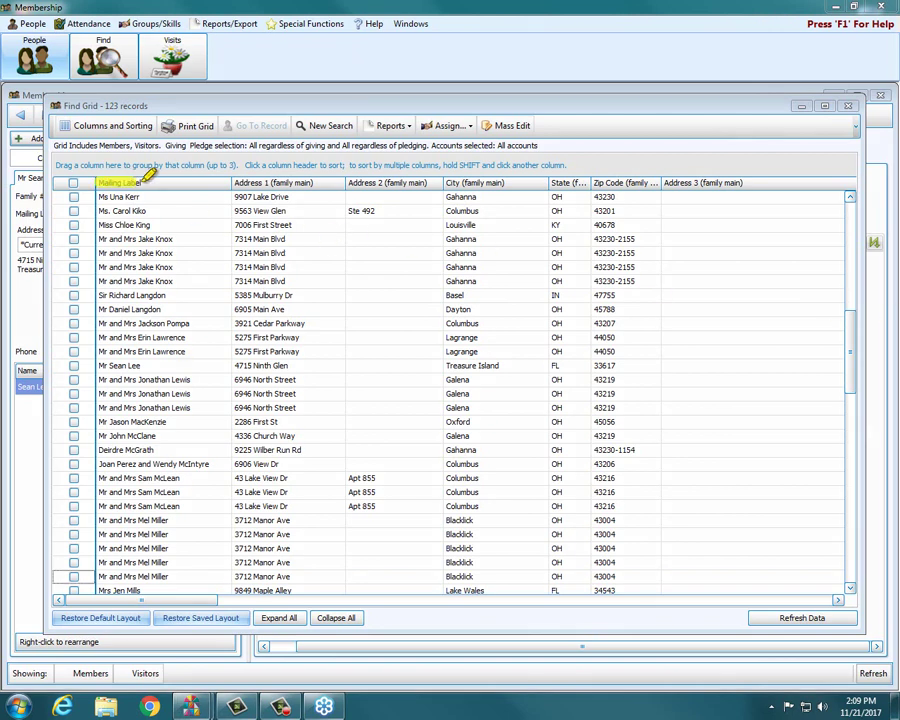
- Review the find grid's columns from Mailing Label through Last Name, Nickname and Email Address
{"action": "left_click_drag", "start_coordinate": [148, 175], "coordinate": [439, 176]}
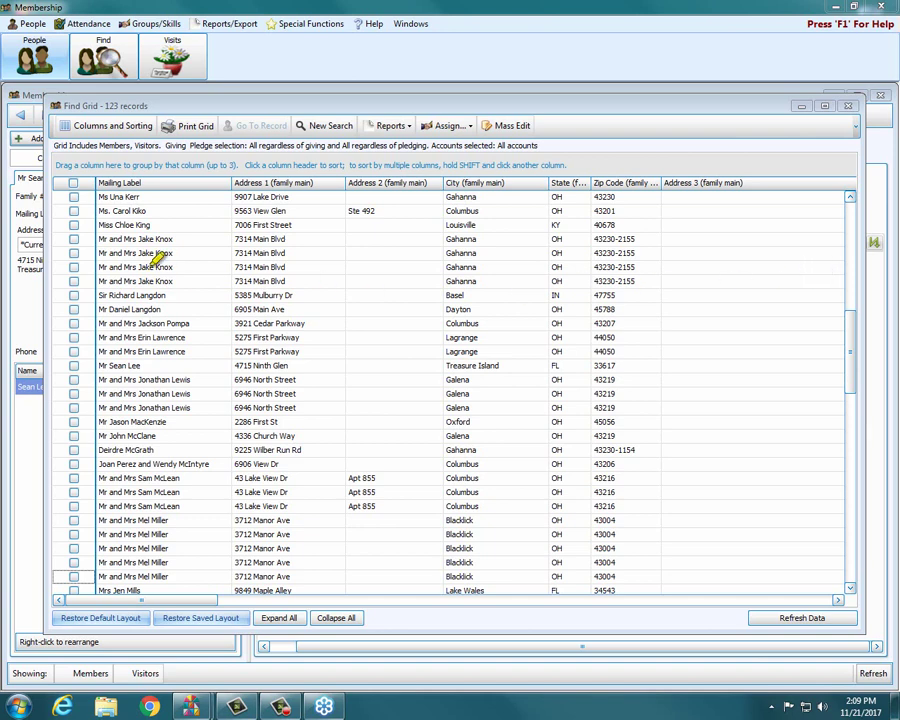
{"action": "left_click_drag", "start_coordinate": [99, 239], "coordinate": [190, 239]}
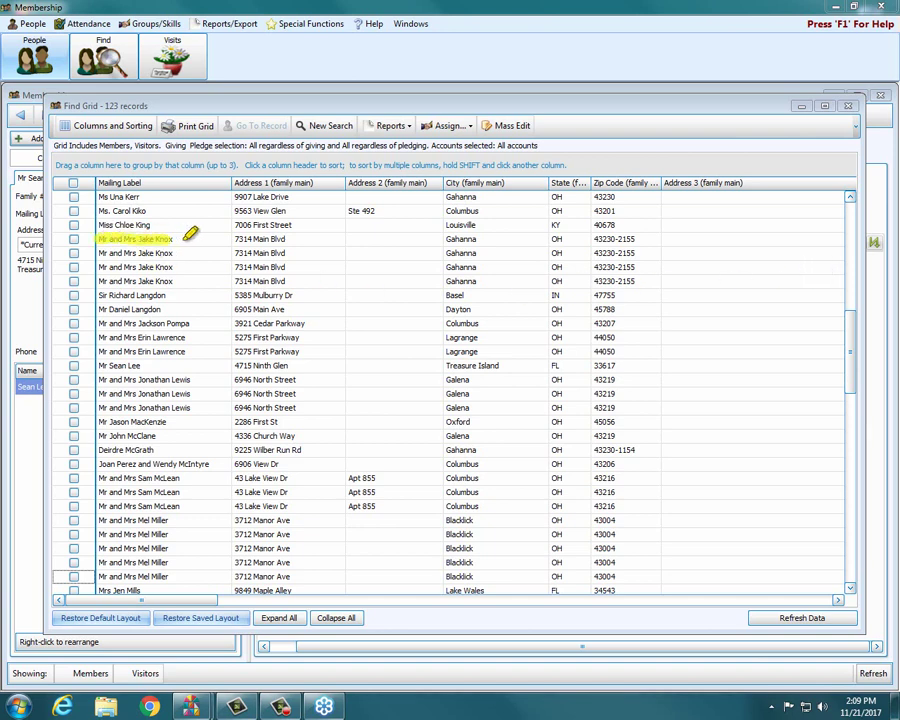
{"action": "mouse_move", "coordinate": [100, 253]}
{"action": "left_mouse_down"}
{"action": "mouse_move", "coordinate": [190, 253]}
{"action": "mouse_move", "coordinate": [186, 266]}
{"action": "left_mouse_up"}
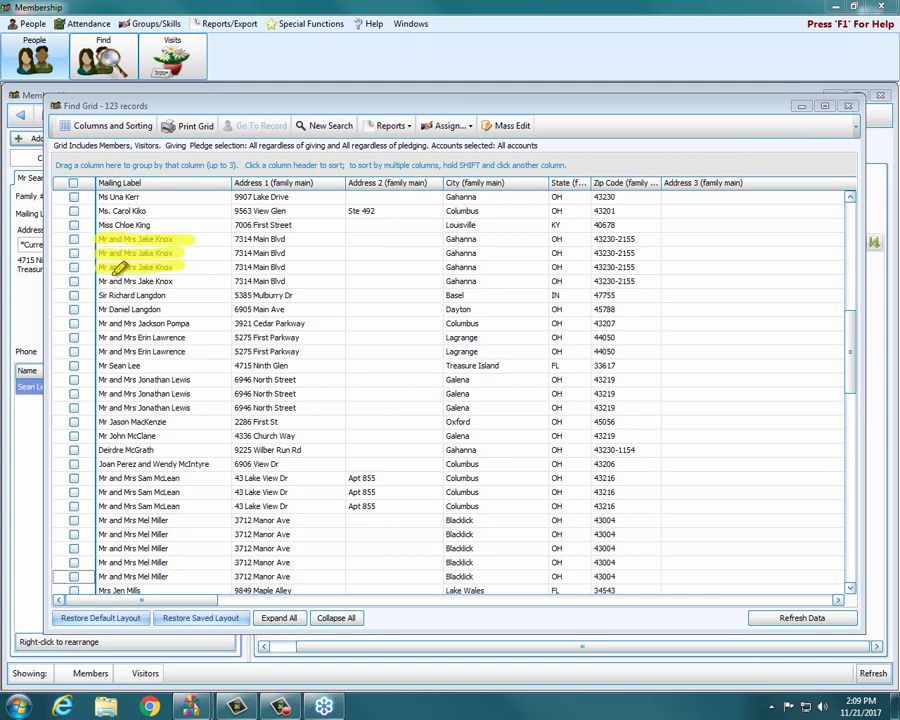
{"action": "left_click_drag", "start_coordinate": [100, 281], "coordinate": [188, 280]}
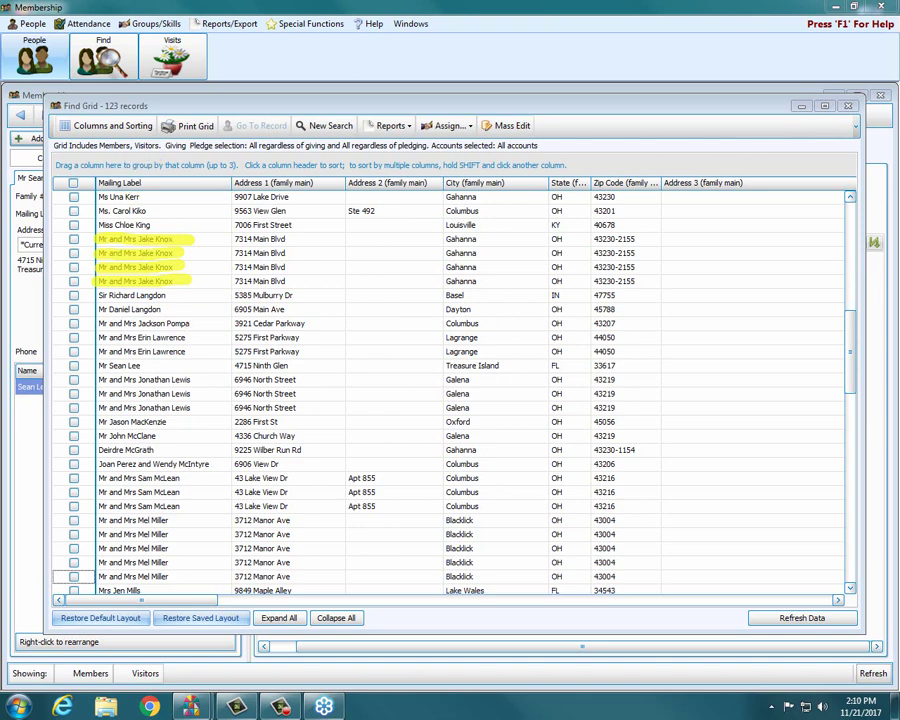
{"action": "key", "text": "e"}
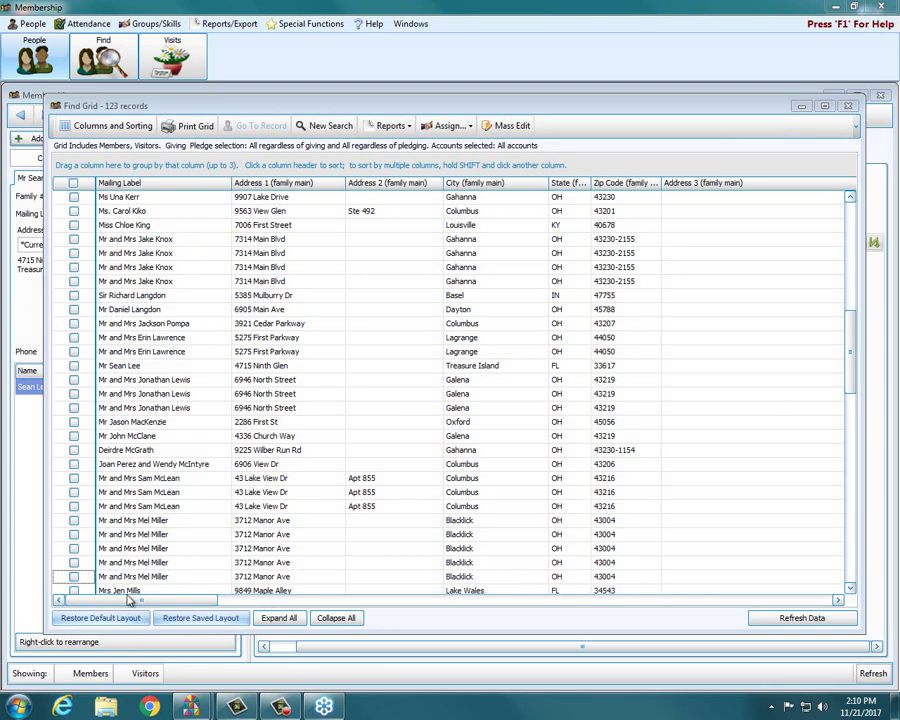
{"action": "left_click_drag", "start_coordinate": [128, 603], "coordinate": [452, 601]}
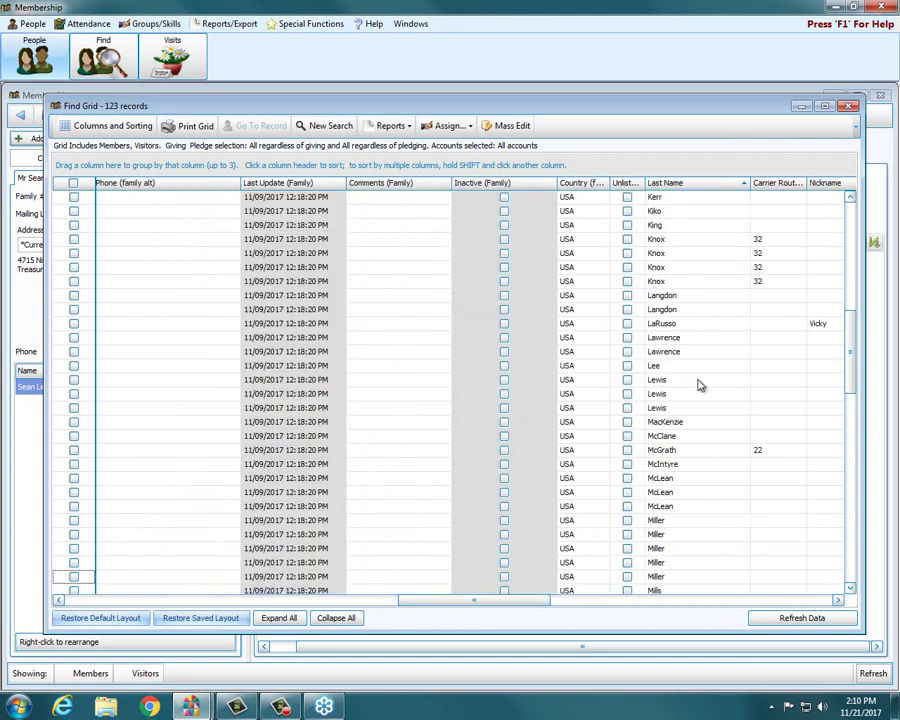
{"action": "left_click_drag", "start_coordinate": [432, 602], "coordinate": [508, 598]}
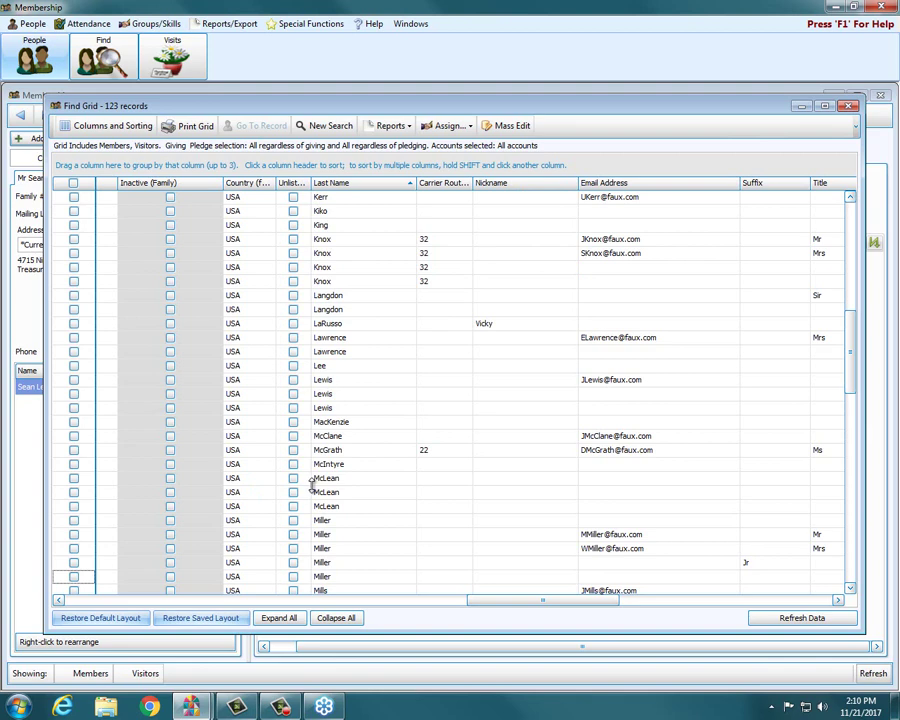
{"action": "left_click_drag", "start_coordinate": [494, 600], "coordinate": [131, 605]}
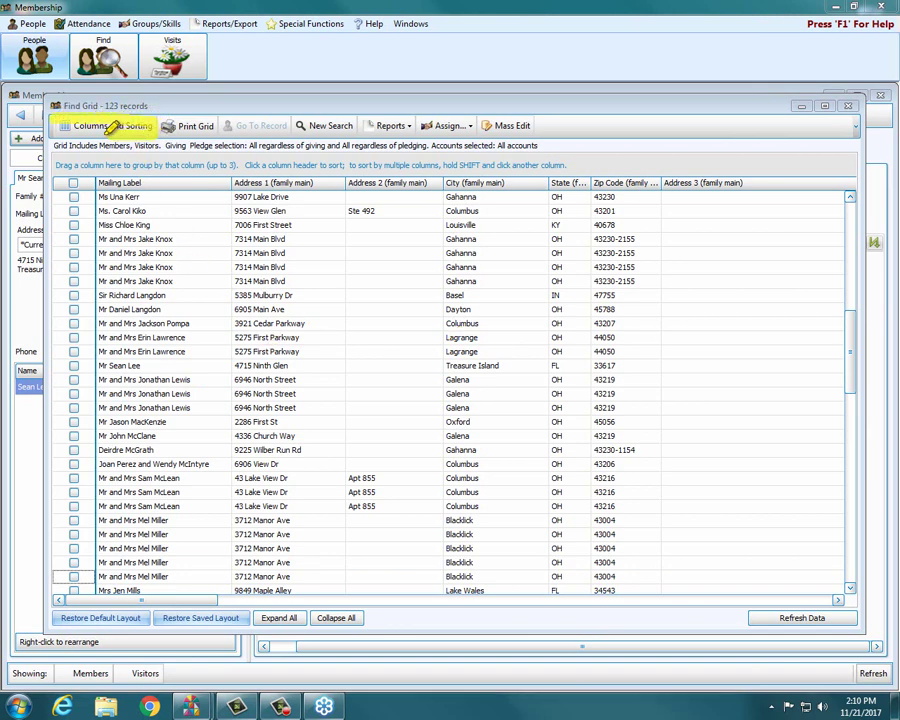
{"action": "left_click_drag", "start_coordinate": [107, 133], "coordinate": [52, 131]}
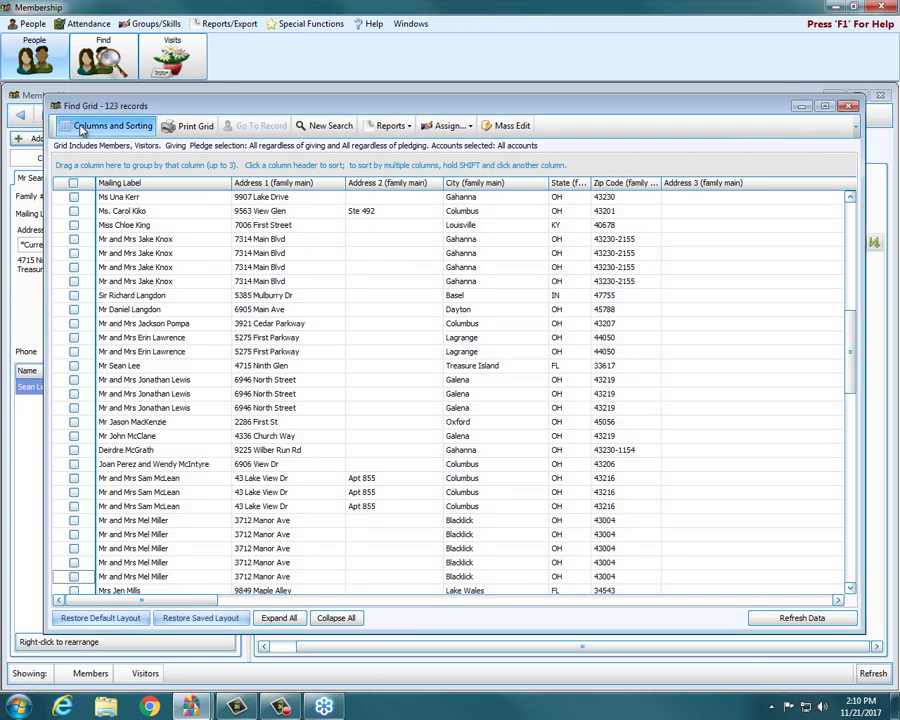
- Open the find grid's column and sorting options and move First Name to the beginning of the visible columns
{"action": "left_click", "coordinate": [60, 127]}
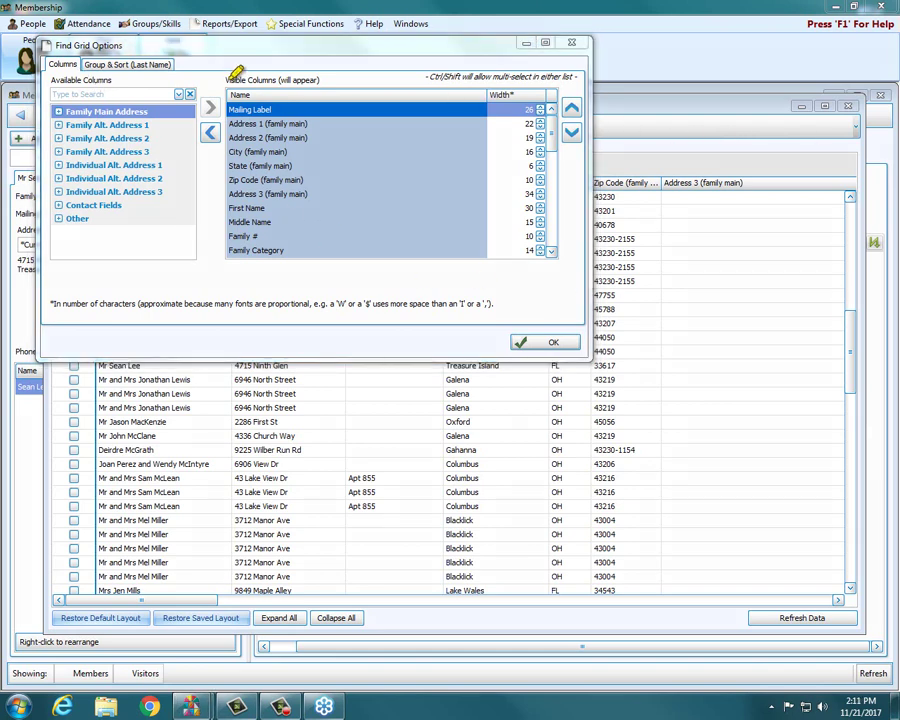
{"action": "left_click_drag", "start_coordinate": [226, 79], "coordinate": [322, 79]}
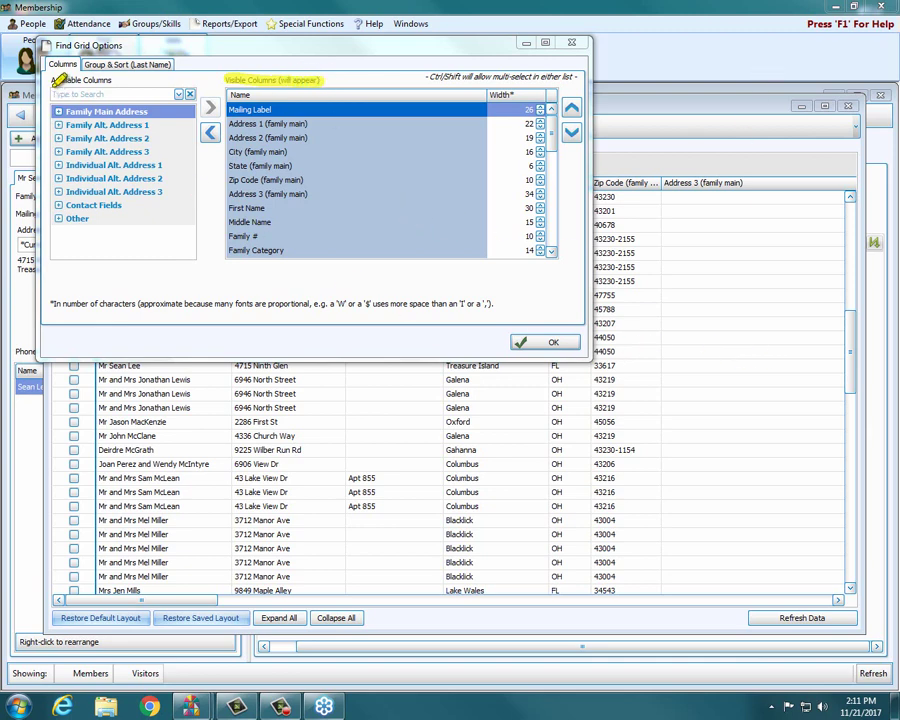
{"action": "left_click_drag", "start_coordinate": [50, 79], "coordinate": [113, 79]}
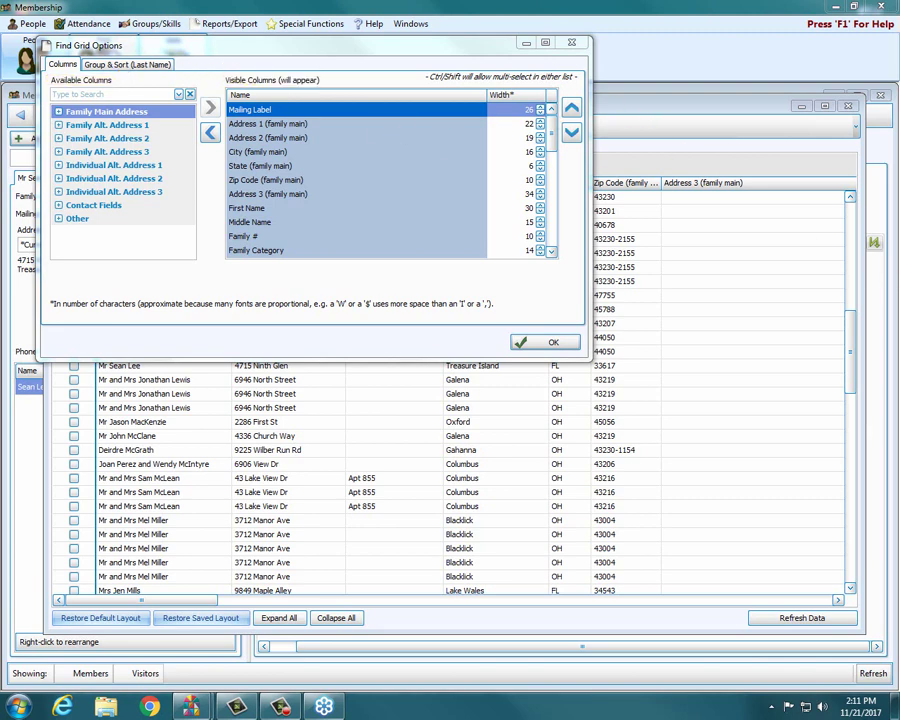
{"action": "left_click", "coordinate": [254, 208]}
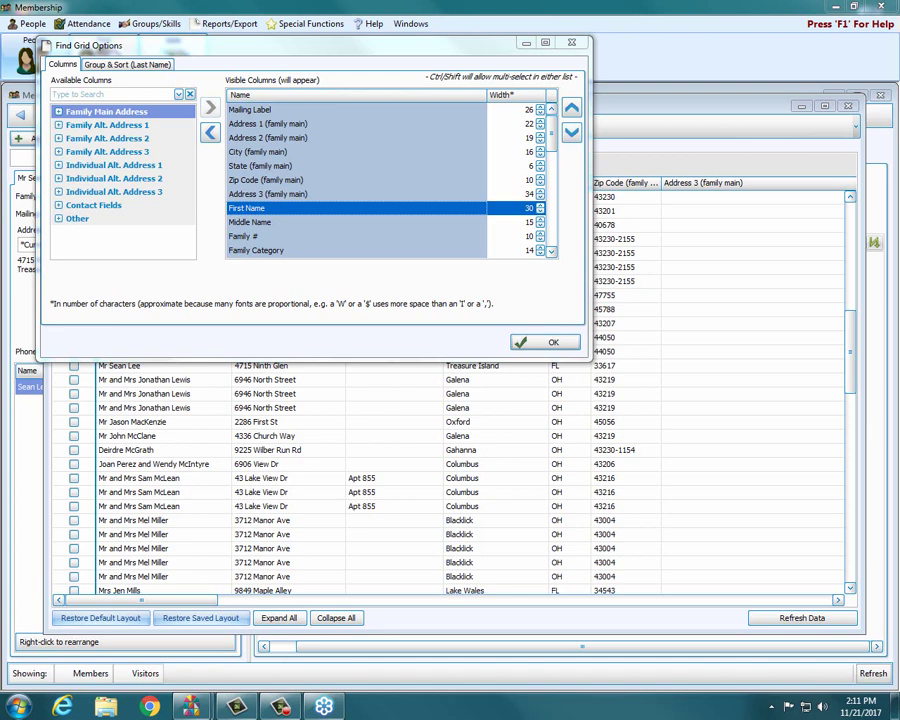
{"action": "left_click", "coordinate": [571, 108]}
{"action": "left_click", "coordinate": [571, 108]}
{"action": "left_click", "coordinate": [571, 108]}
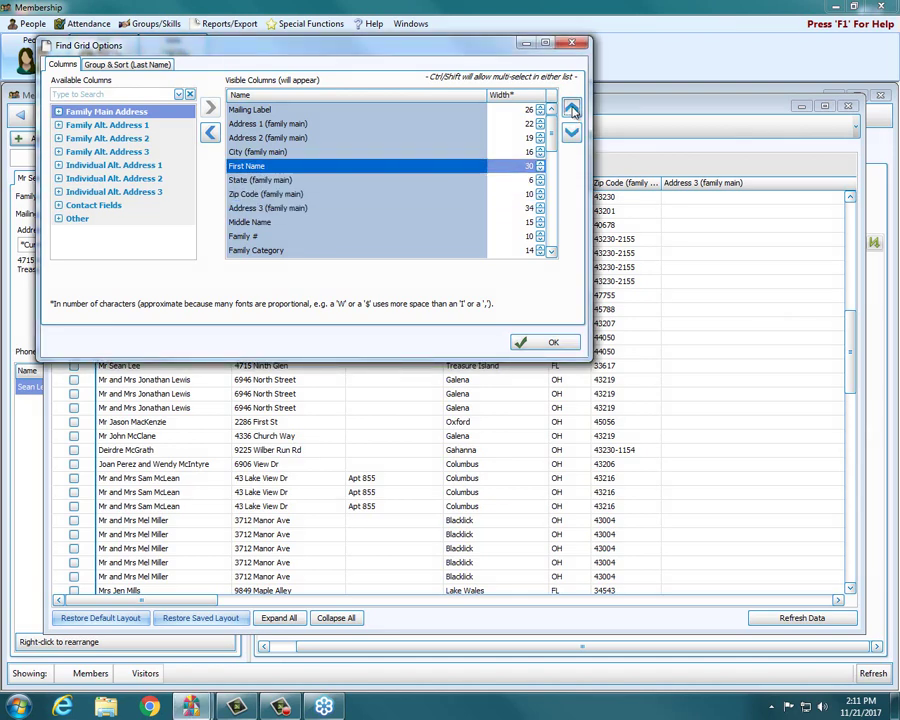
{"action": "left_click", "coordinate": [571, 108]}
{"action": "left_click", "coordinate": [571, 108]}
{"action": "left_click", "coordinate": [571, 108]}
{"action": "left_click", "coordinate": [571, 108]}
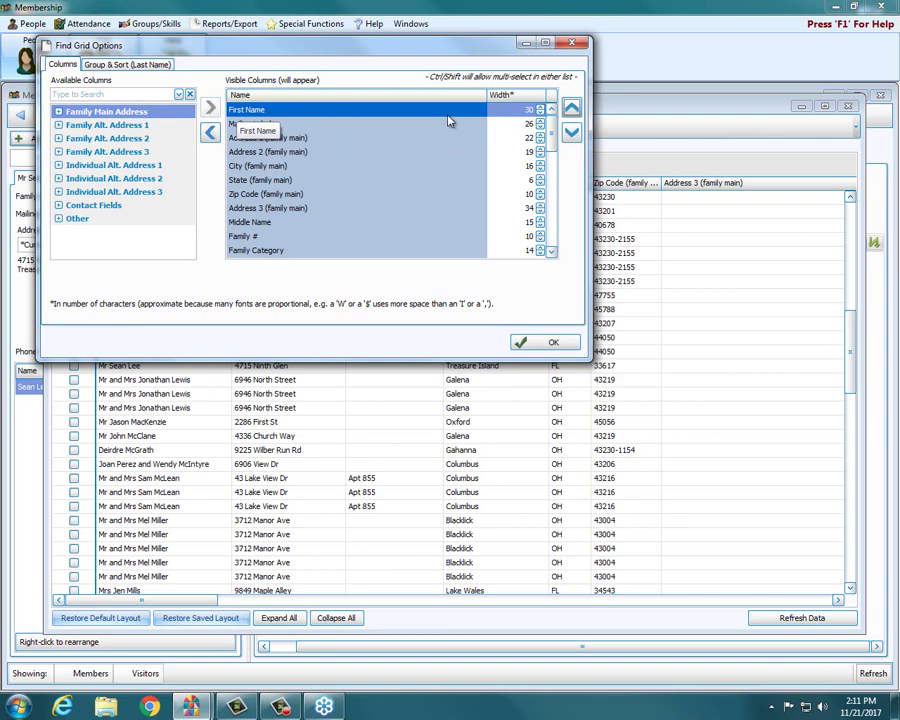
- Move Last Name up the visible columns so that it directly follows First Name
{"action": "left_click", "coordinate": [553, 251]}
{"action": "left_click", "coordinate": [553, 251]}
{"action": "left_click", "coordinate": [553, 251]}
{"action": "left_click", "coordinate": [553, 251]}
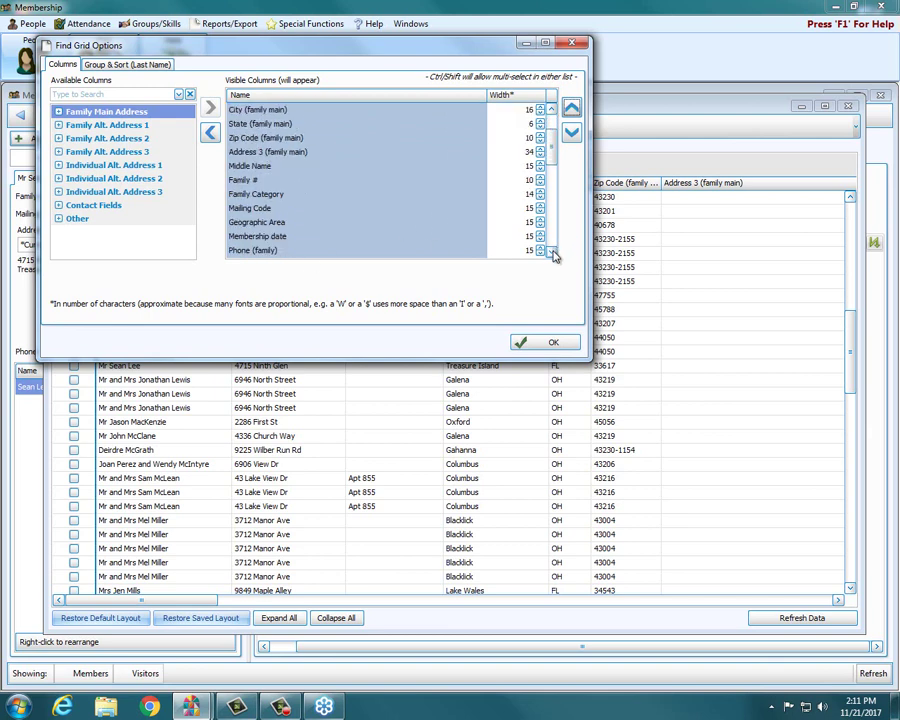
{"action": "left_click", "coordinate": [553, 252]}
{"action": "left_click", "coordinate": [553, 252]}
{"action": "left_click", "coordinate": [553, 252]}
{"action": "left_click", "coordinate": [553, 252]}
{"action": "left_click", "coordinate": [553, 252]}
{"action": "left_click", "coordinate": [553, 252]}
{"action": "left_click", "coordinate": [553, 252]}
{"action": "left_click", "coordinate": [553, 252]}
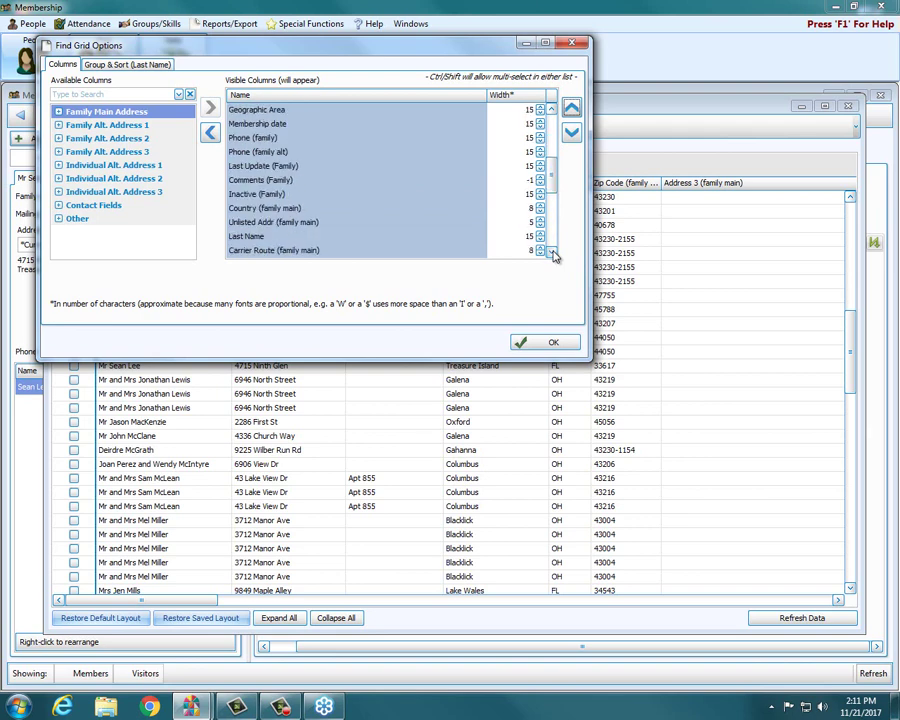
{"action": "left_click", "coordinate": [246, 237]}
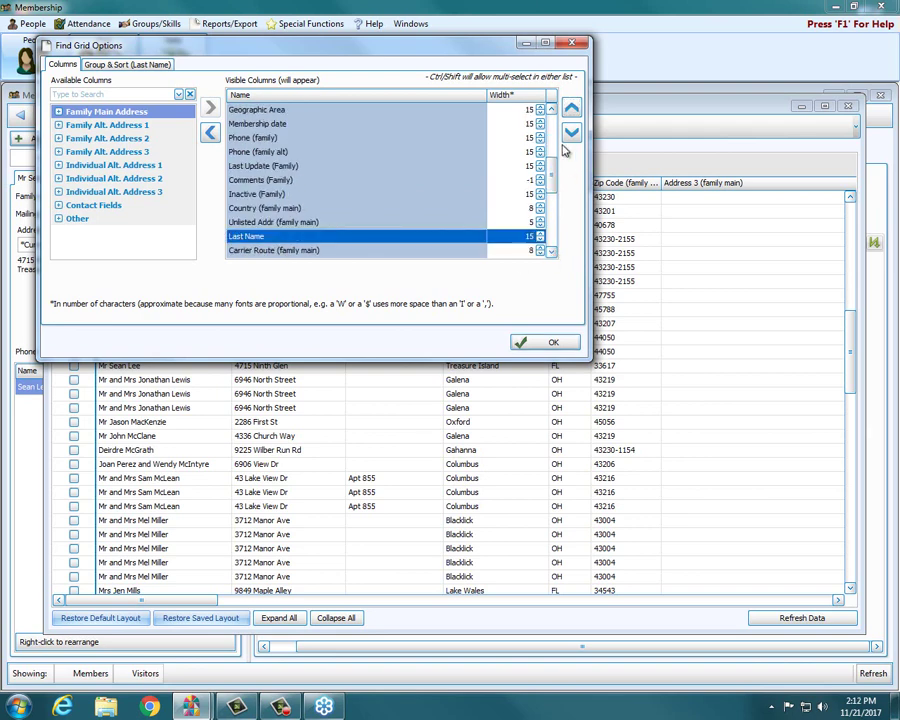
{"action": "left_click", "coordinate": [571, 108]}
{"action": "left_click", "coordinate": [571, 108]}
{"action": "left_click", "coordinate": [571, 108]}
{"action": "left_click", "coordinate": [571, 108]}
{"action": "left_click", "coordinate": [571, 108]}
{"action": "left_click", "coordinate": [571, 108]}
{"action": "left_click", "coordinate": [571, 108]}
{"action": "left_click", "coordinate": [571, 108]}
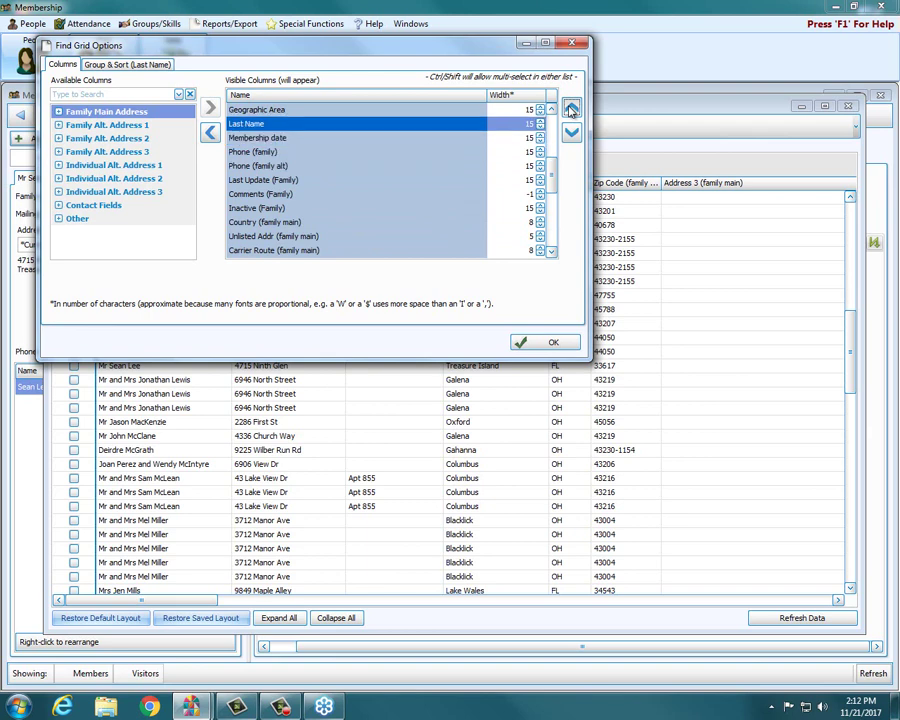
{"action": "double_click", "coordinate": [571, 108]}
{"action": "left_click", "coordinate": [571, 108]}
{"action": "double_click", "coordinate": [571, 108]}
{"action": "double_click", "coordinate": [571, 108]}
{"action": "left_click", "coordinate": [571, 108]}
{"action": "double_click", "coordinate": [571, 108]}
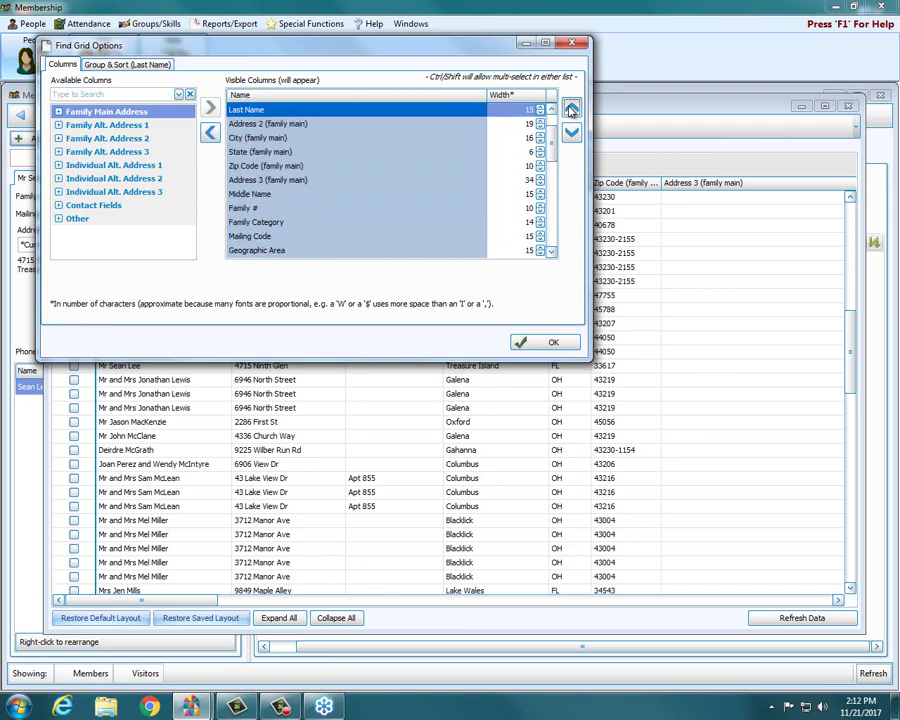
{"action": "double_click", "coordinate": [571, 108]}
{"action": "left_click", "coordinate": [571, 108]}
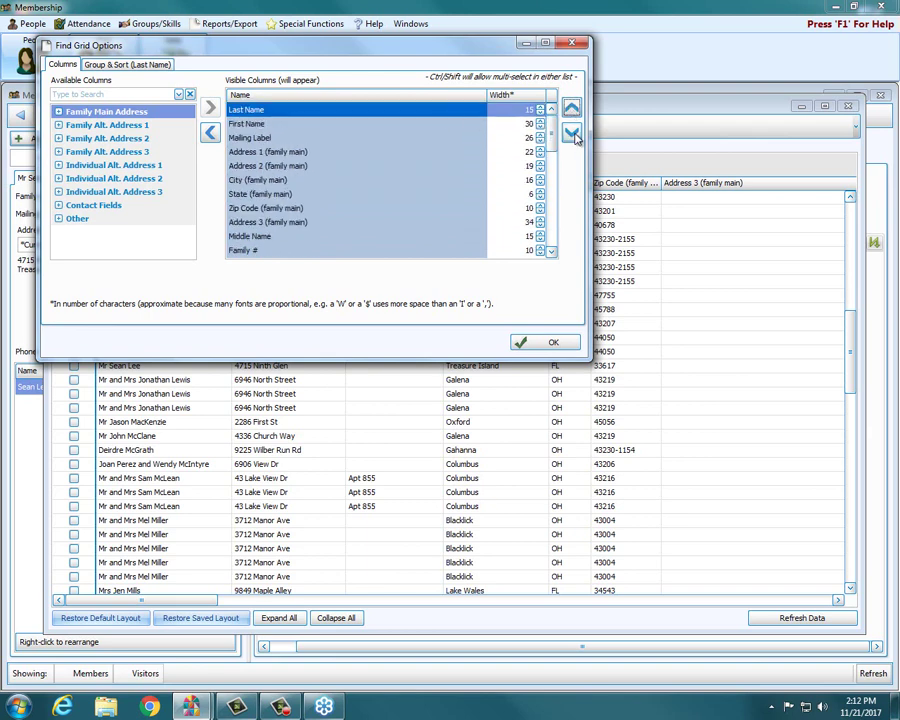
{"action": "left_click", "coordinate": [571, 132]}
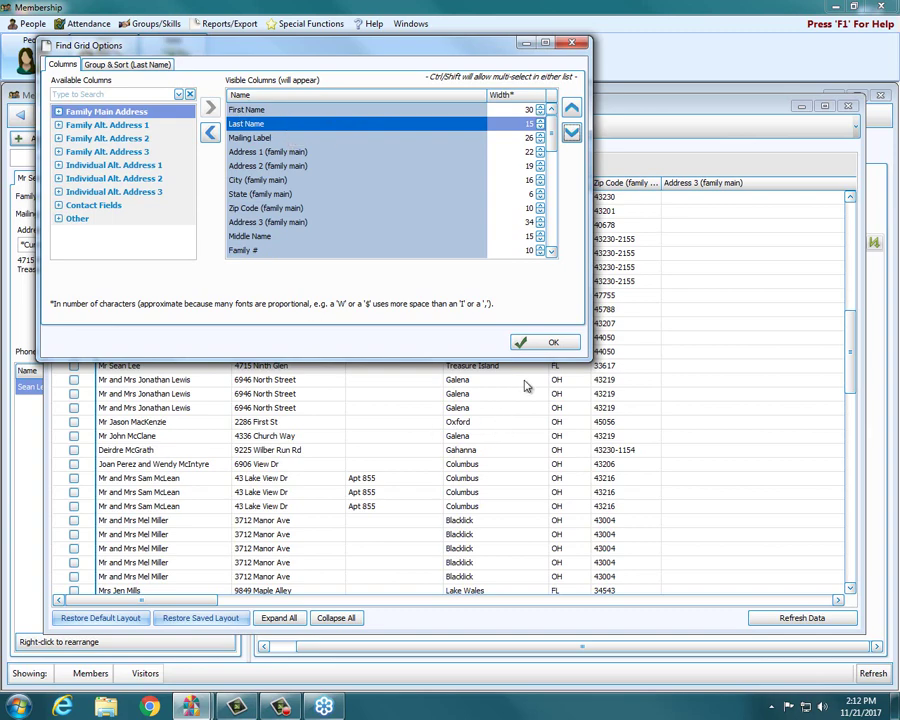
- Apply the rearranged column order to the find grid
{"action": "left_click", "coordinate": [545, 343]}
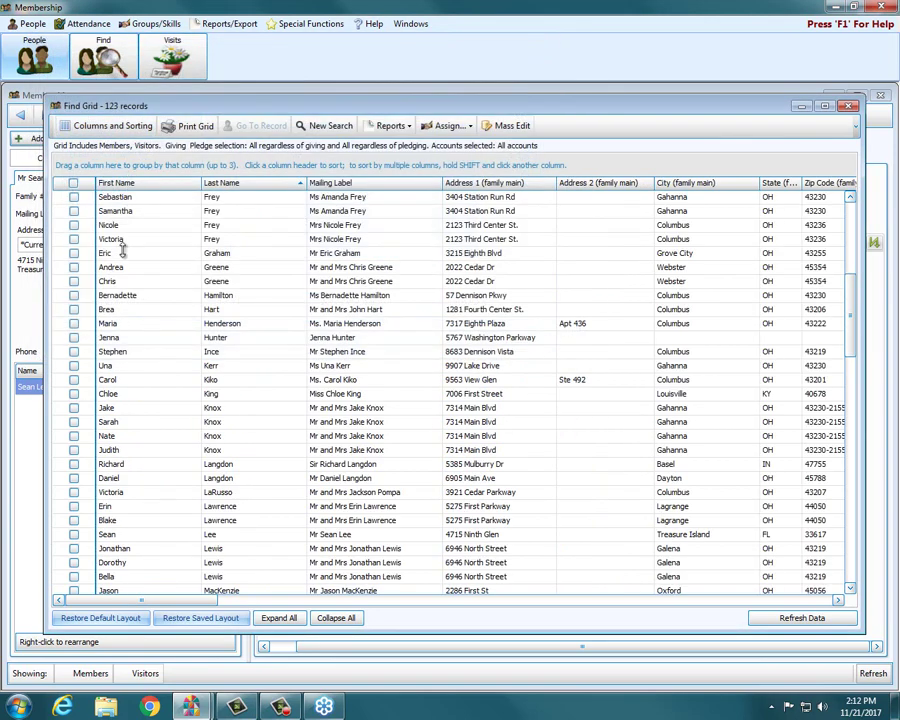
- Mark individual records of one family in the find grid, and clear those marks again one by one
{"action": "left_click", "coordinate": [74, 408]}
{"action": "left_click", "coordinate": [74, 422]}
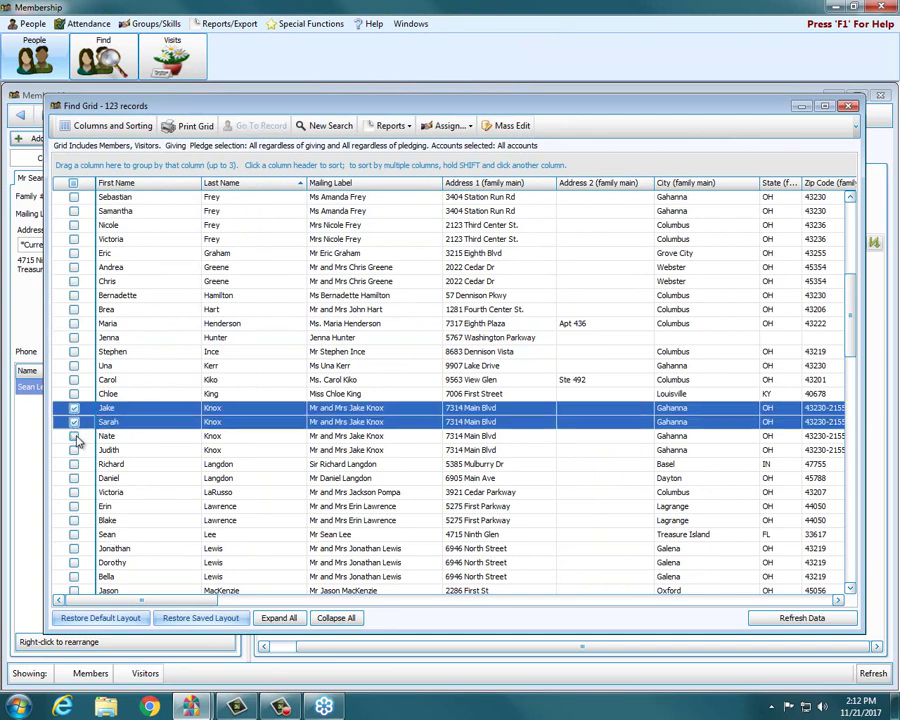
{"action": "left_click", "coordinate": [74, 437]}
{"action": "left_click", "coordinate": [74, 437]}
{"action": "left_click", "coordinate": [74, 422]}
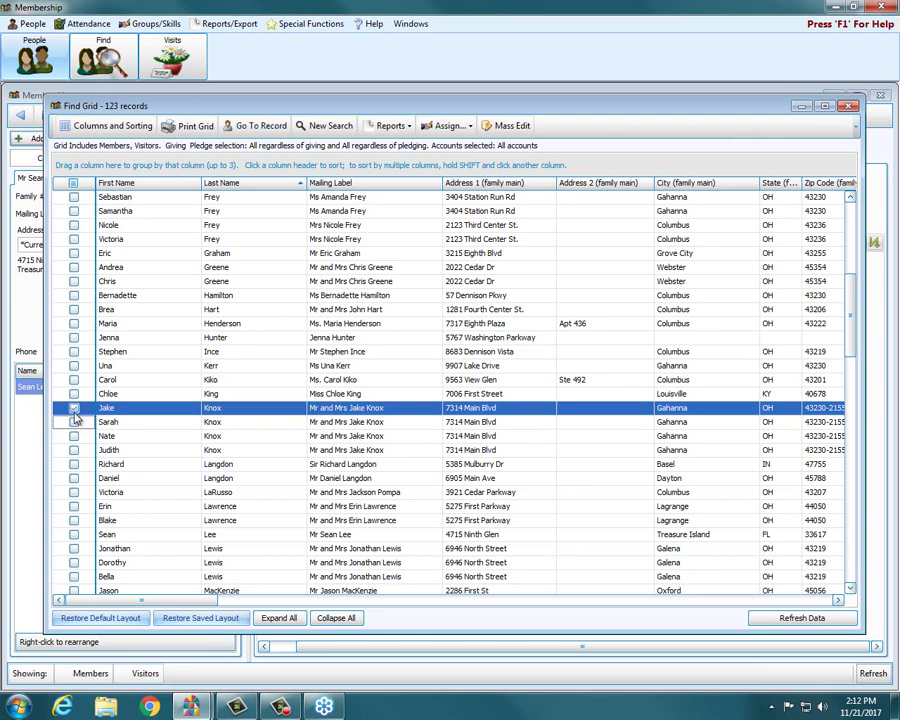
{"action": "left_click", "coordinate": [74, 409]}
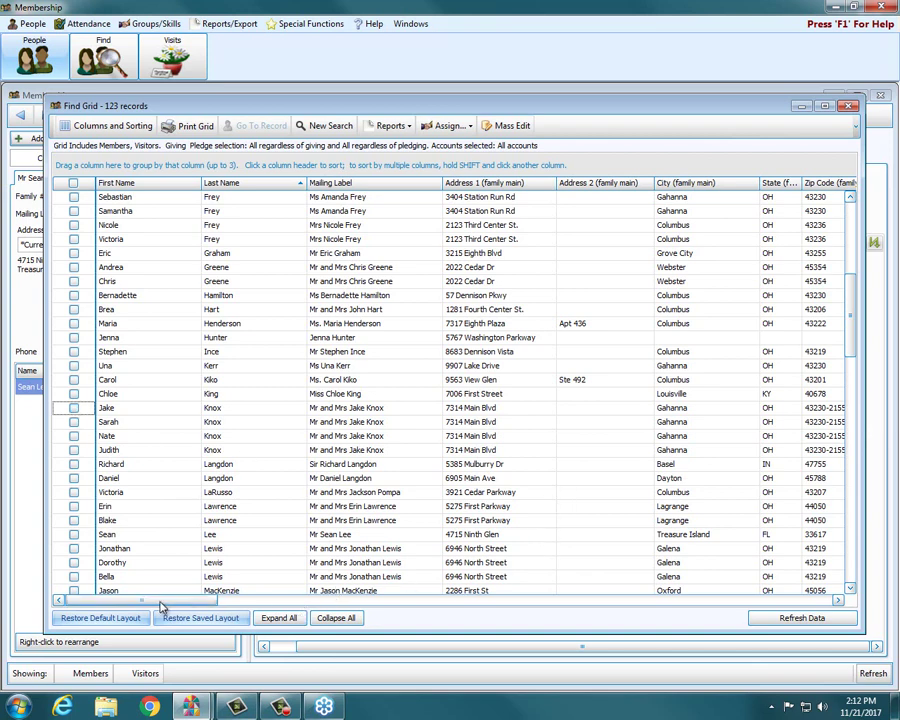
- Reopen the find grid's column options and examine the available Contact Fields, Family Main Address, Family Alt. Address 1 and Family Alt. Address 2 columns
{"action": "left_click", "coordinate": [68, 125]}
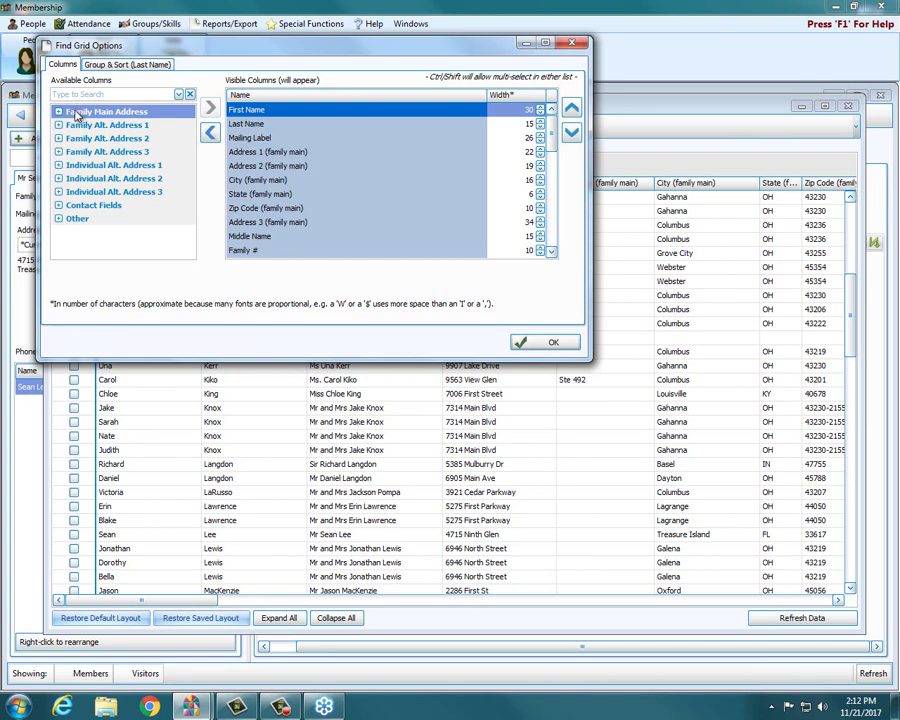
{"action": "left_click", "coordinate": [59, 205]}
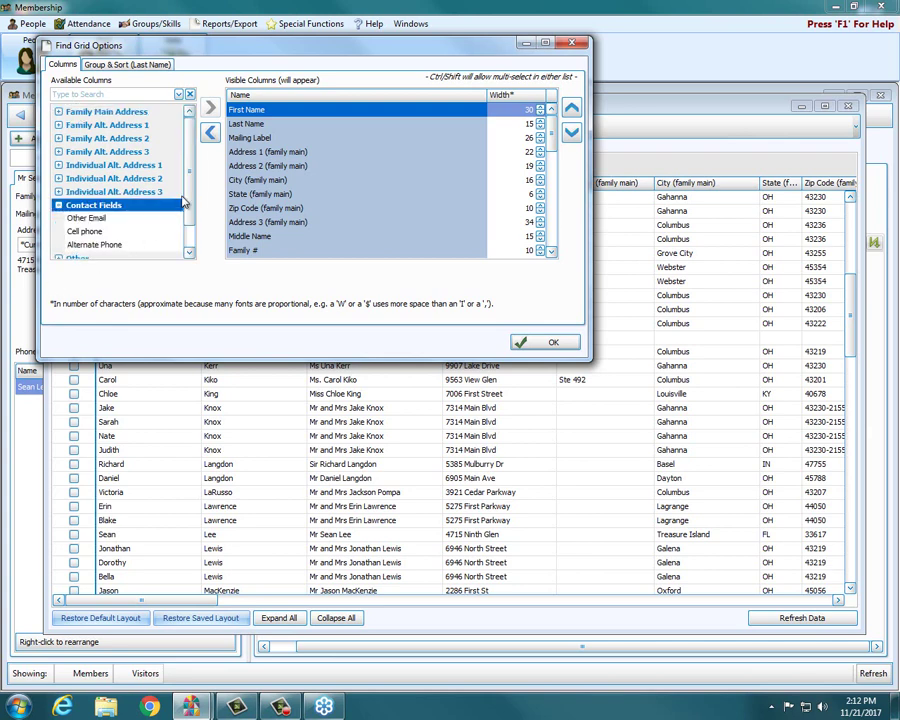
{"action": "left_click", "coordinate": [58, 205]}
{"action": "left_click", "coordinate": [59, 112]}
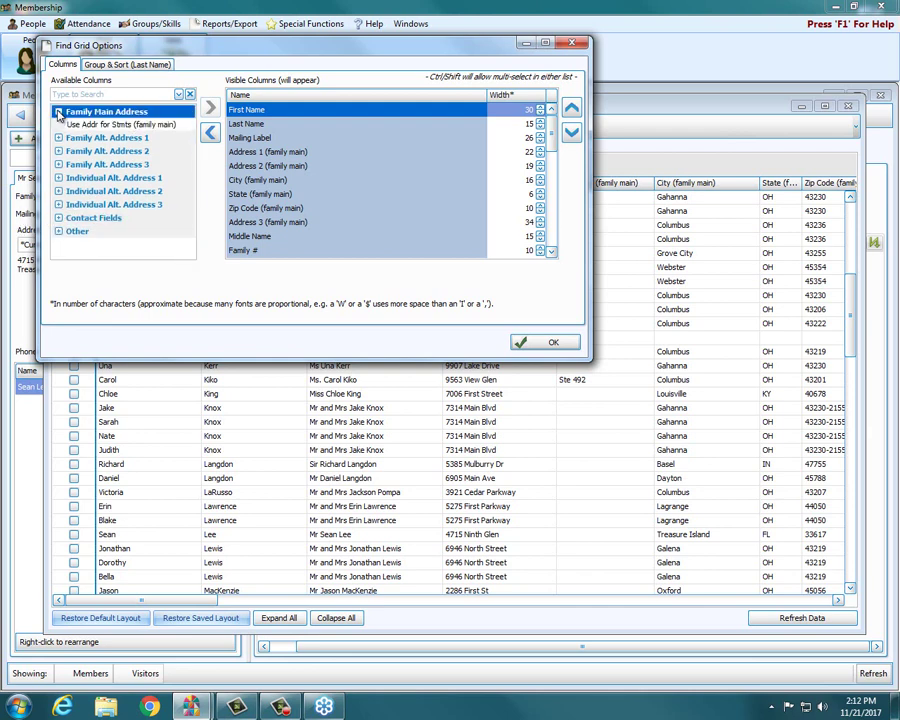
{"action": "left_click", "coordinate": [59, 112]}
{"action": "left_click", "coordinate": [58, 125]}
{"action": "left_click", "coordinate": [58, 125]}
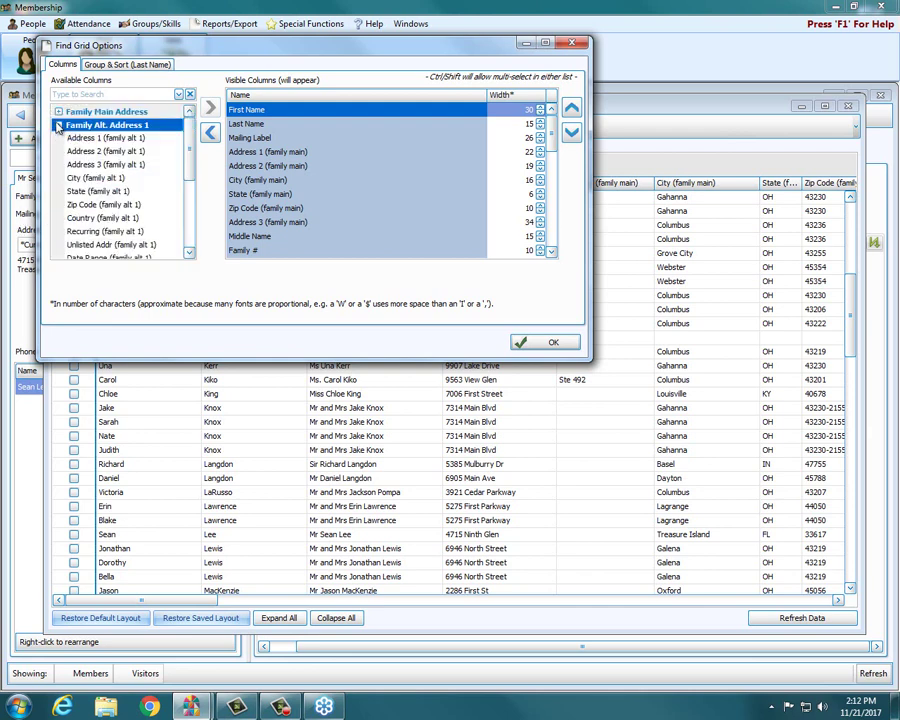
{"action": "left_click", "coordinate": [58, 125]}
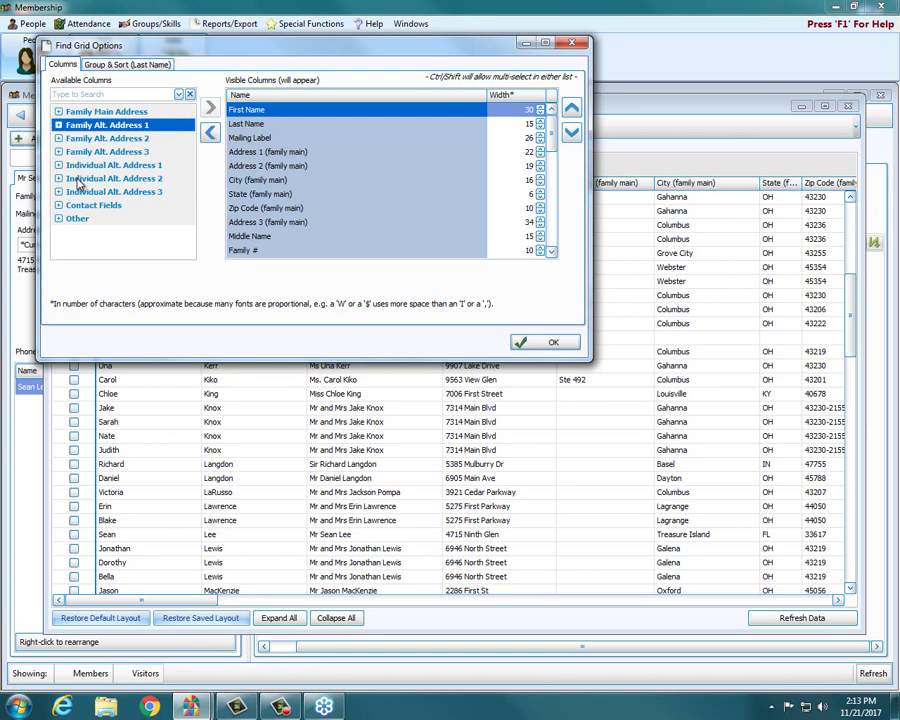
{"action": "left_click", "coordinate": [58, 125]}
{"action": "left_click", "coordinate": [58, 125]}
{"action": "left_click", "coordinate": [58, 138]}
{"action": "left_click", "coordinate": [58, 138]}
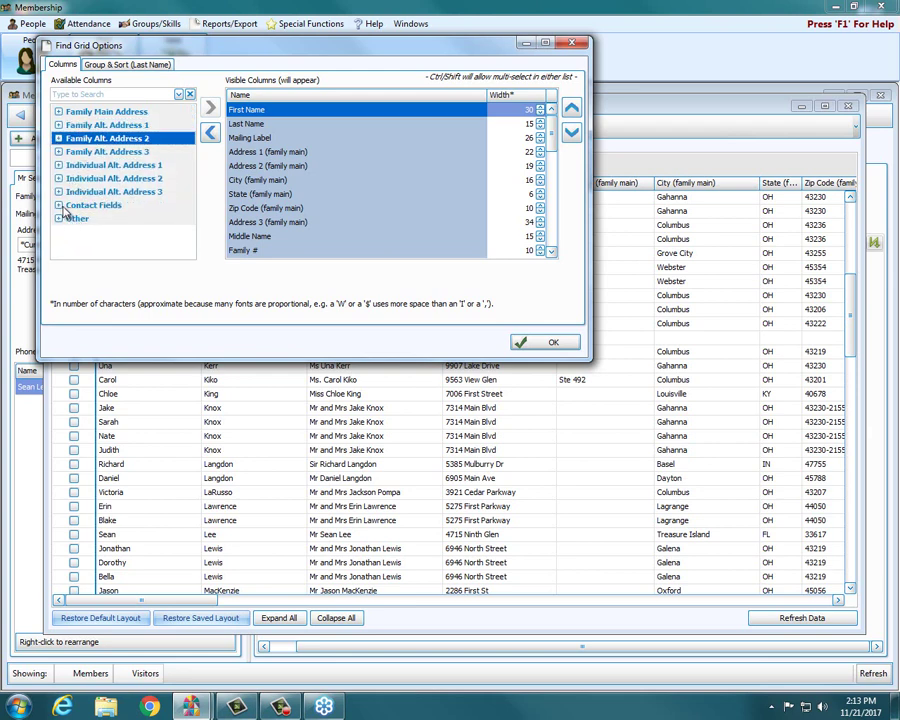
- Add Cell phone from the available Contact Fields to the find grid's visible columns
{"action": "left_click", "coordinate": [59, 208]}
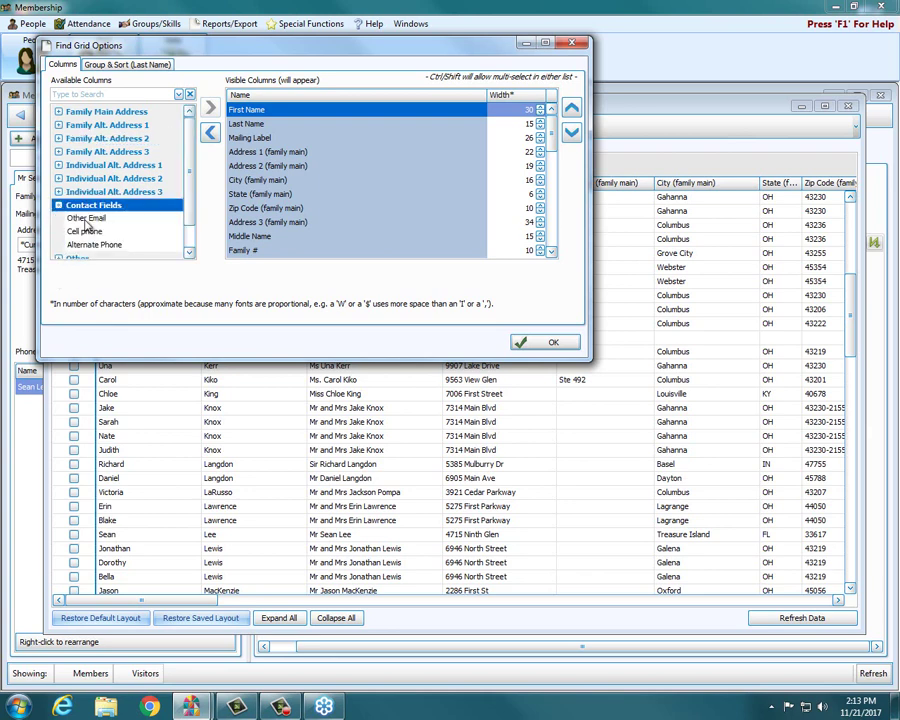
{"action": "scroll", "coordinate": [190, 180], "scroll_direction": "down", "scroll_amount": 1}
{"action": "left_click", "coordinate": [114, 218]}
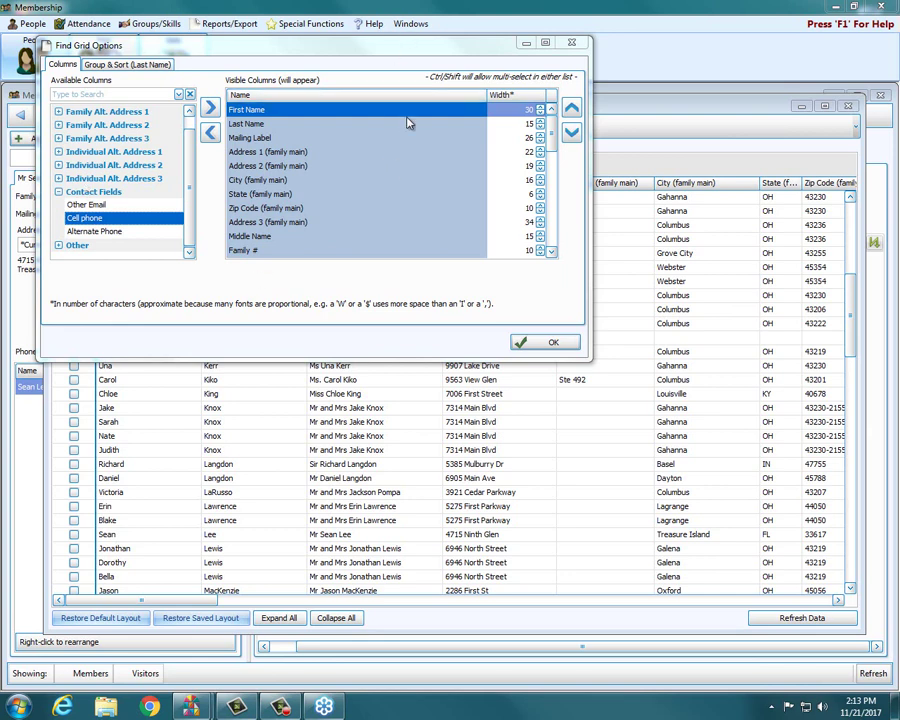
{"action": "left_click", "coordinate": [211, 109]}
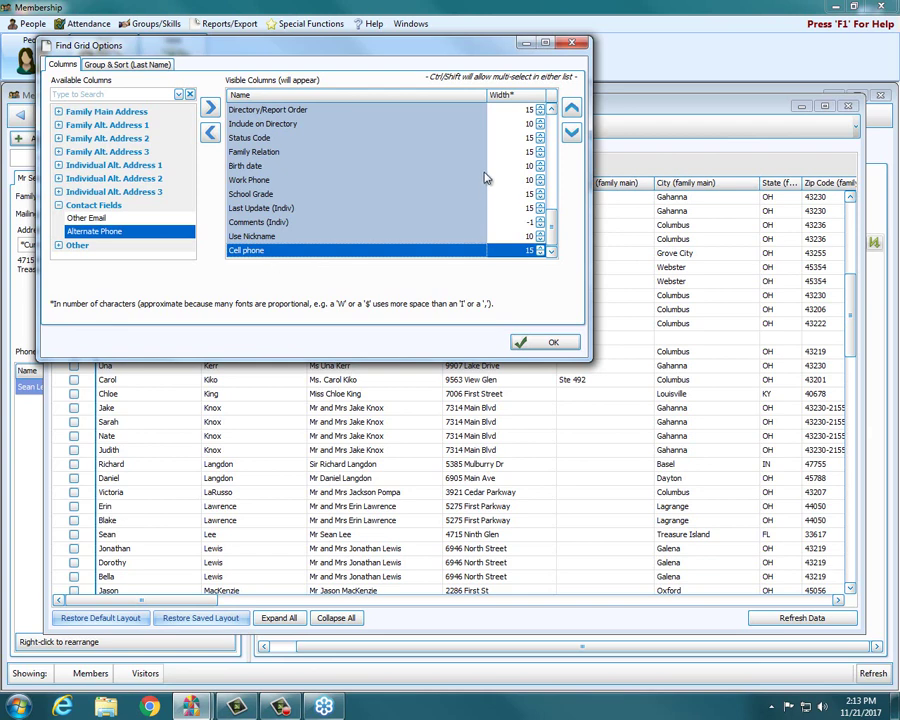
- Move Cell phone up the visible columns so that it directly follows Last Name, and apply the layout
{"action": "left_click", "coordinate": [571, 108]}
{"action": "left_click", "coordinate": [571, 108]}
{"action": "left_click", "coordinate": [571, 108]}
{"action": "left_click", "coordinate": [571, 108]}
{"action": "left_click", "coordinate": [571, 108]}
{"action": "left_click", "coordinate": [571, 108]}
{"action": "left_click", "coordinate": [571, 108]}
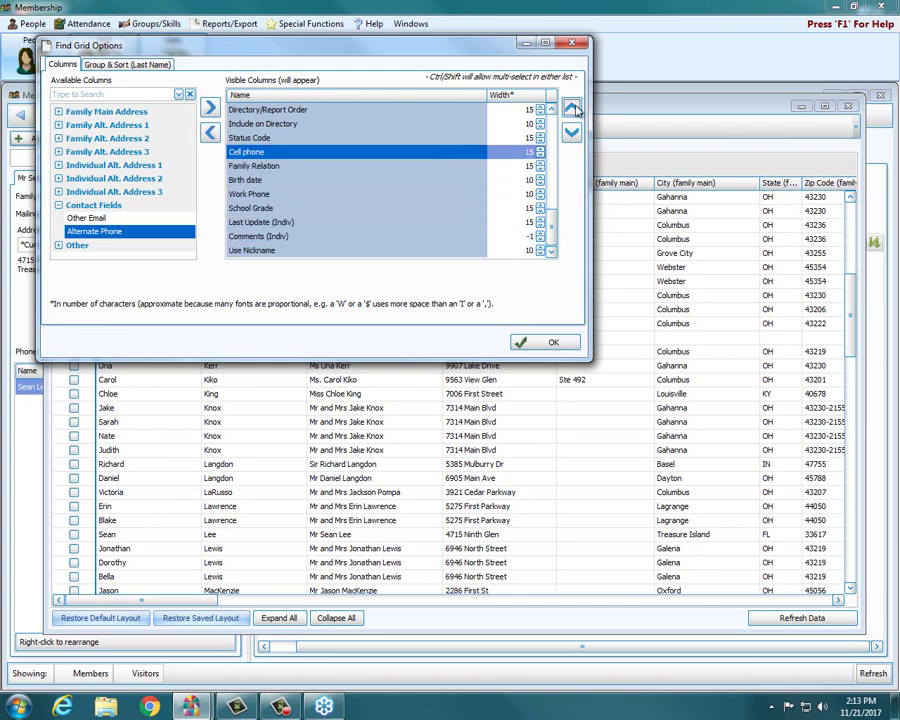
{"action": "double_click", "coordinate": [571, 108]}
{"action": "triple_click", "coordinate": [571, 108]}
{"action": "triple_click", "coordinate": [571, 108]}
{"action": "triple_click", "coordinate": [571, 108]}
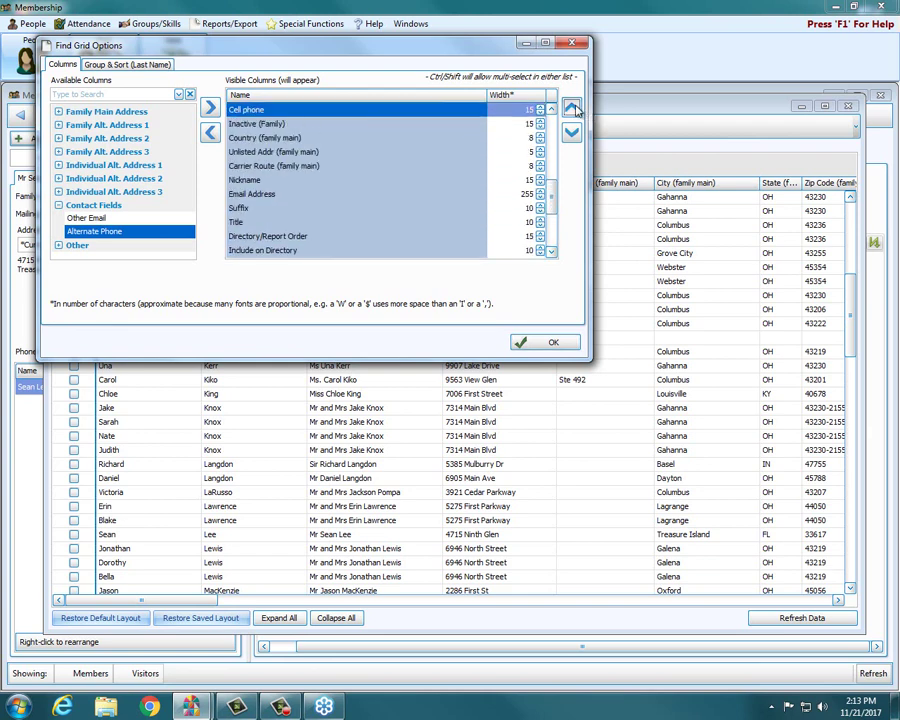
{"action": "double_click", "coordinate": [571, 108]}
{"action": "triple_click", "coordinate": [571, 108]}
{"action": "double_click", "coordinate": [571, 108]}
{"action": "triple_click", "coordinate": [571, 108]}
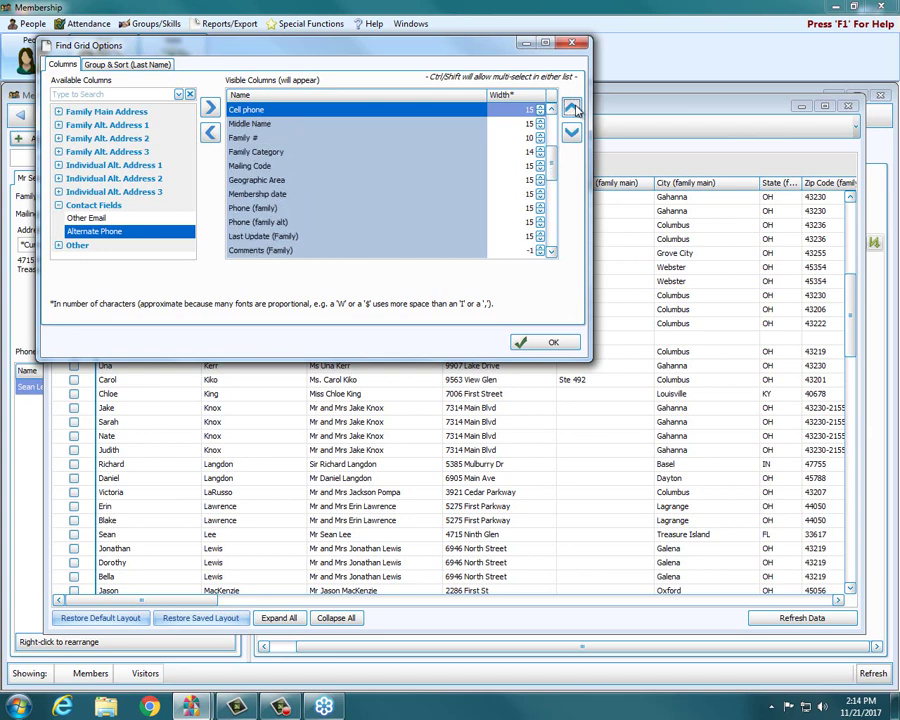
{"action": "double_click", "coordinate": [571, 108]}
{"action": "triple_click", "coordinate": [571, 108]}
{"action": "triple_click", "coordinate": [571, 108]}
{"action": "left_click", "coordinate": [571, 108]}
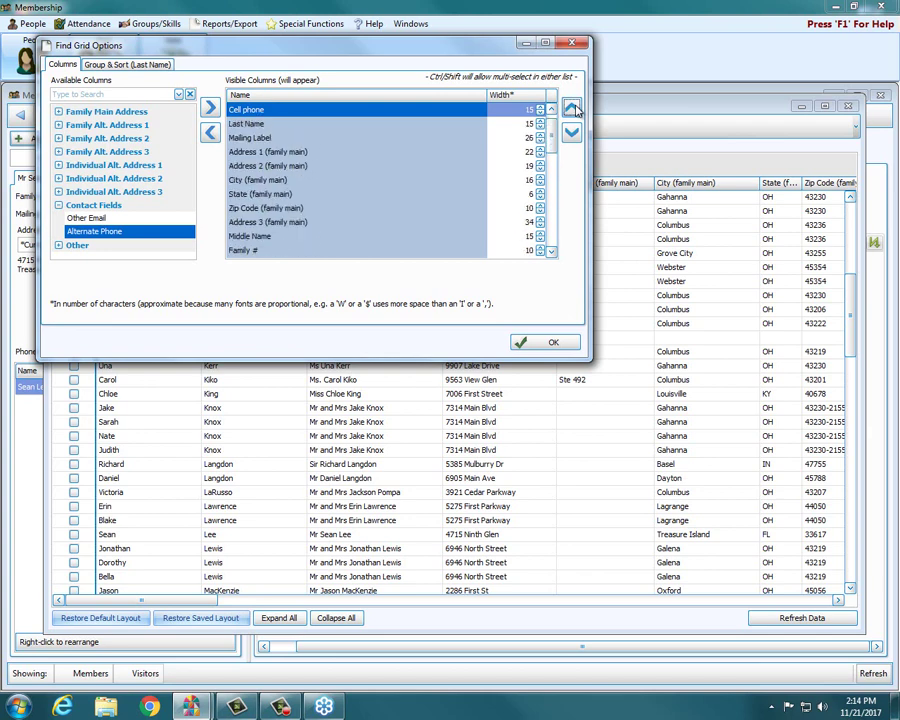
{"action": "left_click", "coordinate": [571, 132]}
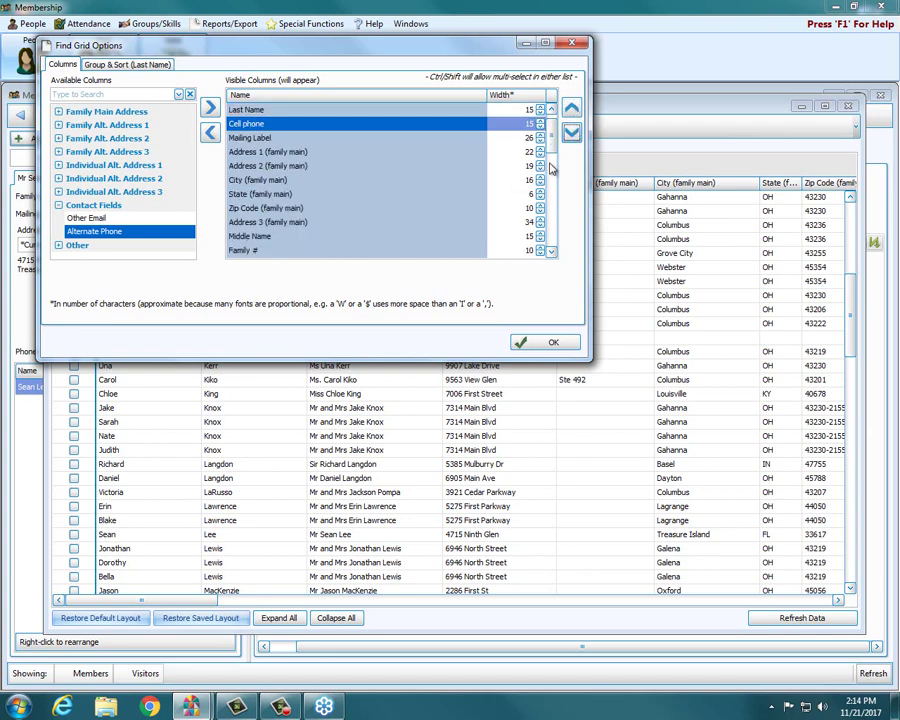
{"action": "scroll", "coordinate": [555, 137], "scroll_direction": "up", "scroll_amount": 1}
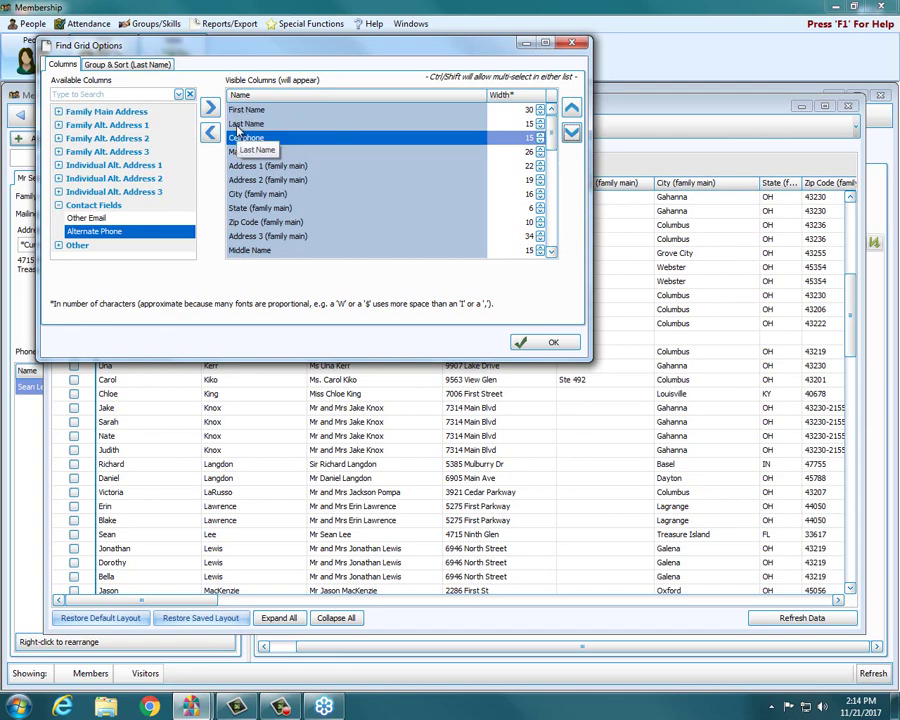
{"action": "left_click", "coordinate": [545, 342]}
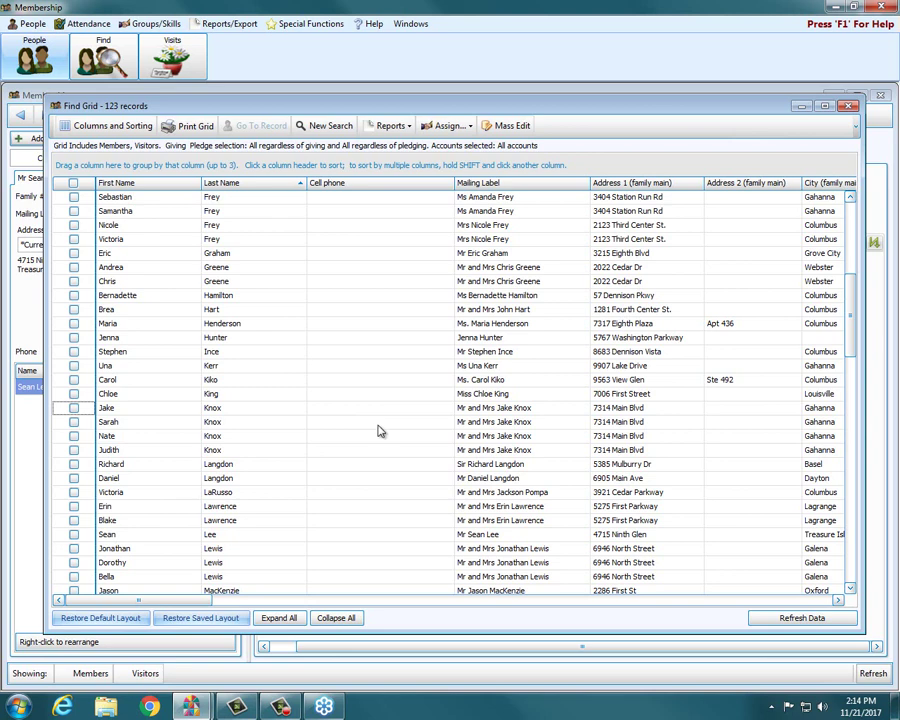
- Sort the find grid by City (family main) in ascending order and go to the start of the list
{"action": "left_click", "coordinate": [839, 600]}
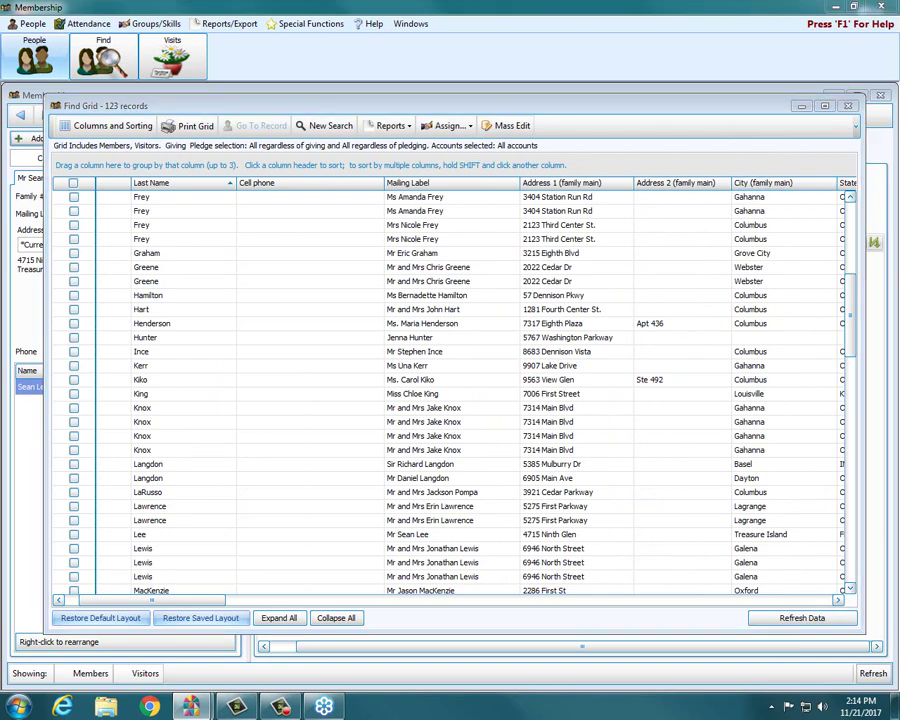
{"action": "left_click_drag", "start_coordinate": [735, 182], "coordinate": [830, 181]}
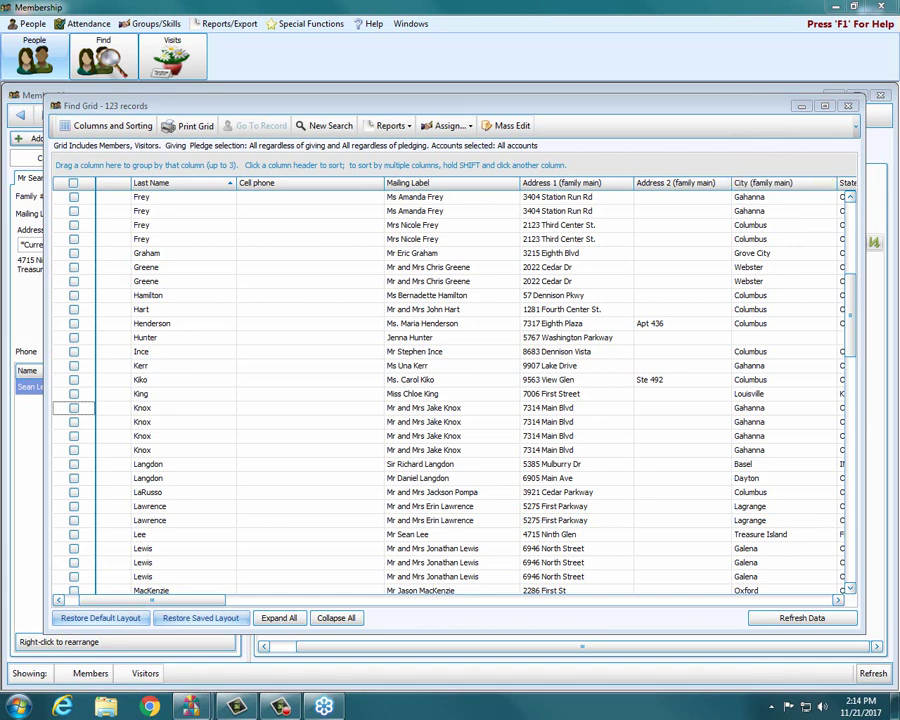
{"action": "left_click", "coordinate": [810, 182]}
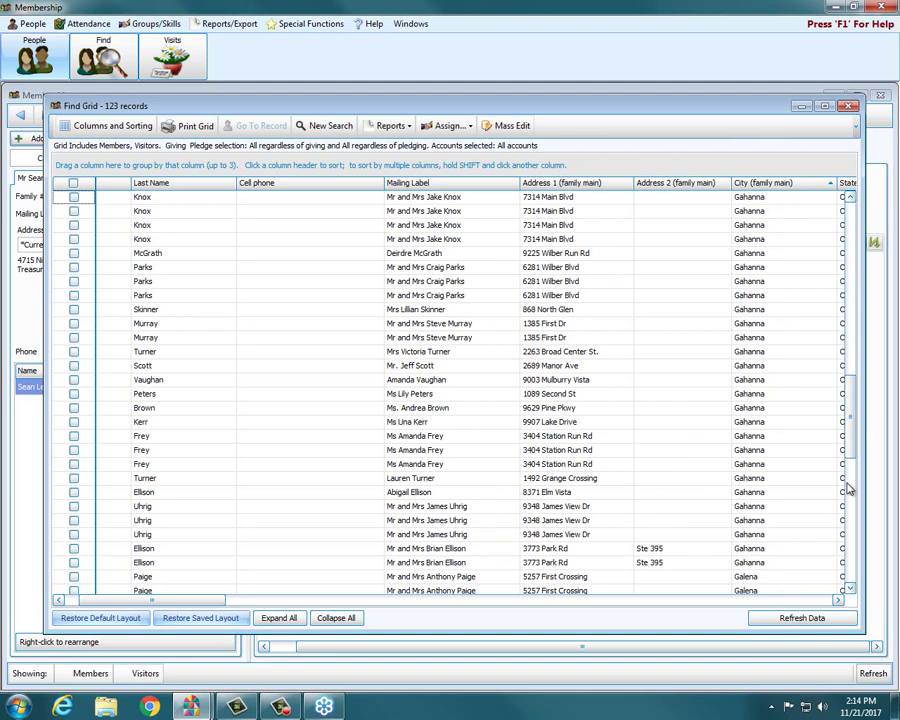
{"action": "left_click_drag", "start_coordinate": [855, 450], "coordinate": [850, 250]}
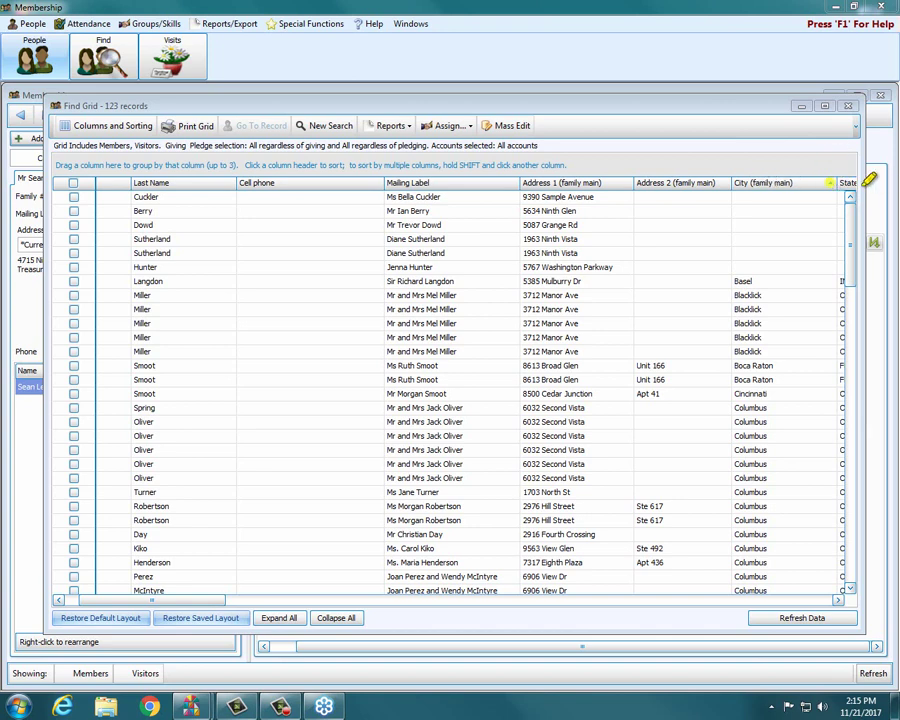
{"action": "mouse_move", "coordinate": [833, 167]}
{"action": "left_mouse_down"}
{"action": "mouse_move", "coordinate": [838, 160]}
{"action": "mouse_move", "coordinate": [803, 158]}
{"action": "left_mouse_up"}
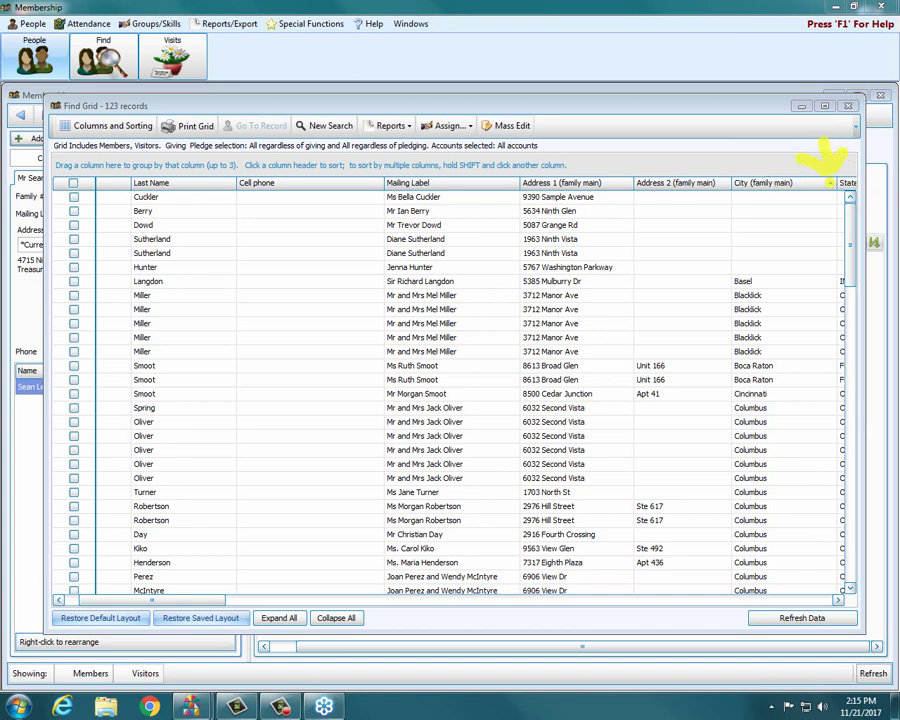
{"action": "key", "text": "Escape"}
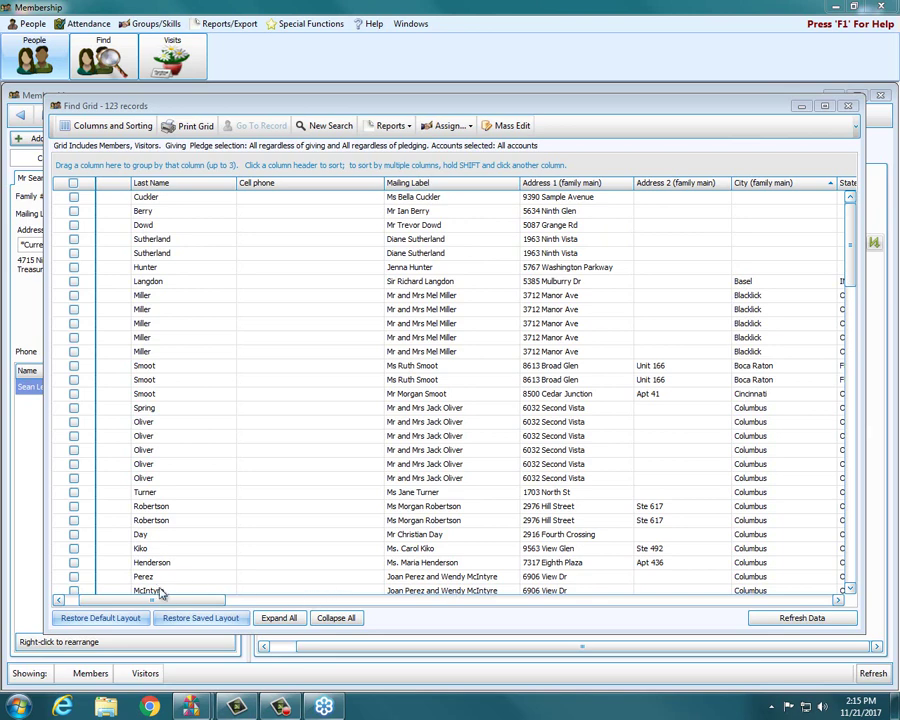
- Sort the find grid by Last Name in ascending order and return to the first records
{"action": "left_click_drag", "start_coordinate": [161, 598], "coordinate": [147, 598]}
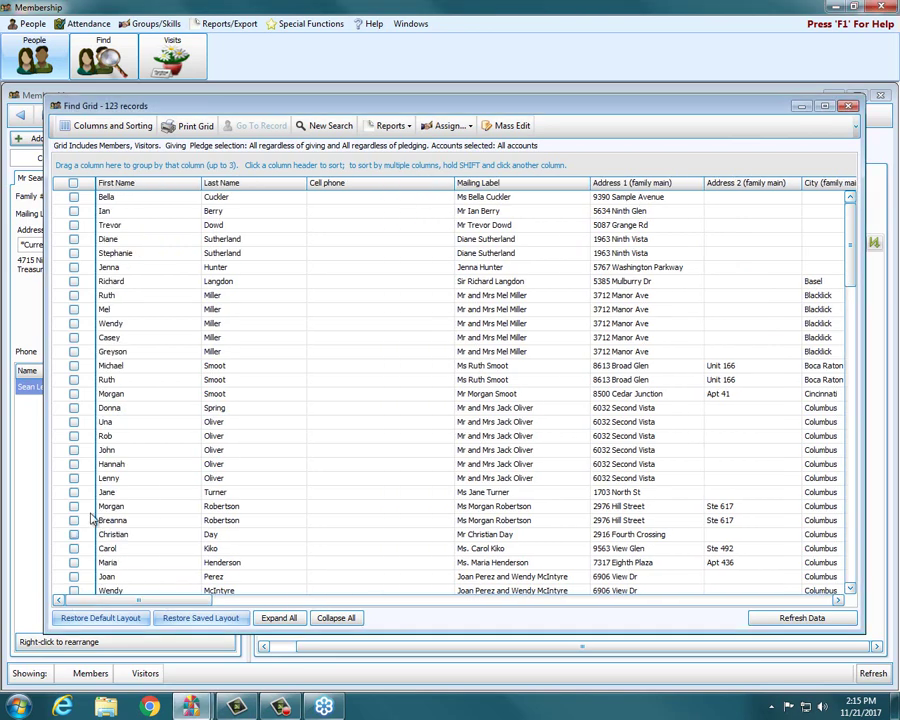
{"action": "left_click", "coordinate": [295, 185]}
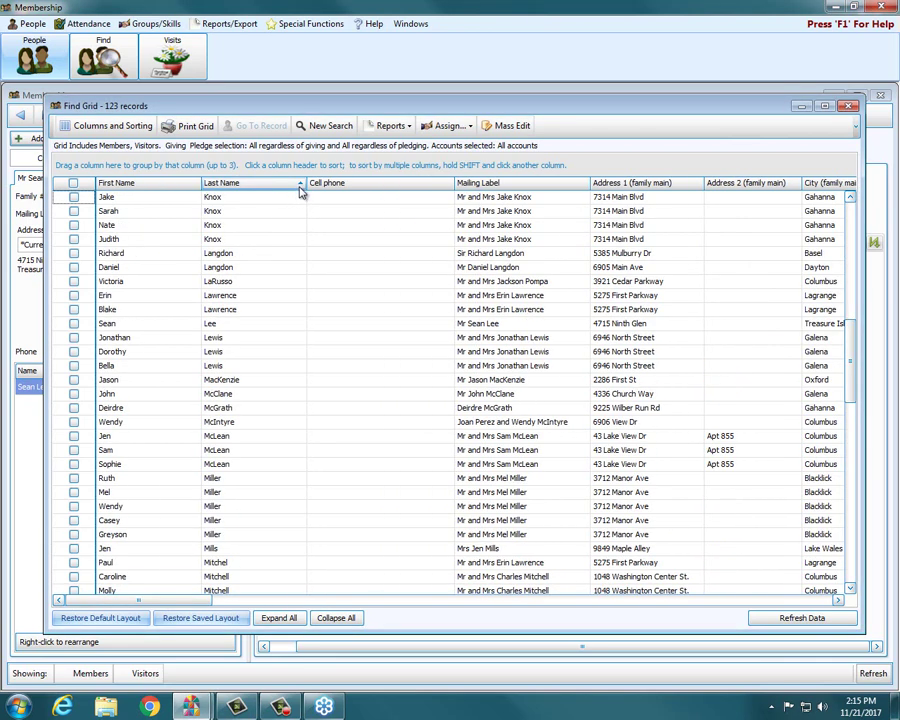
{"action": "left_click_drag", "start_coordinate": [849, 345], "coordinate": [849, 218]}
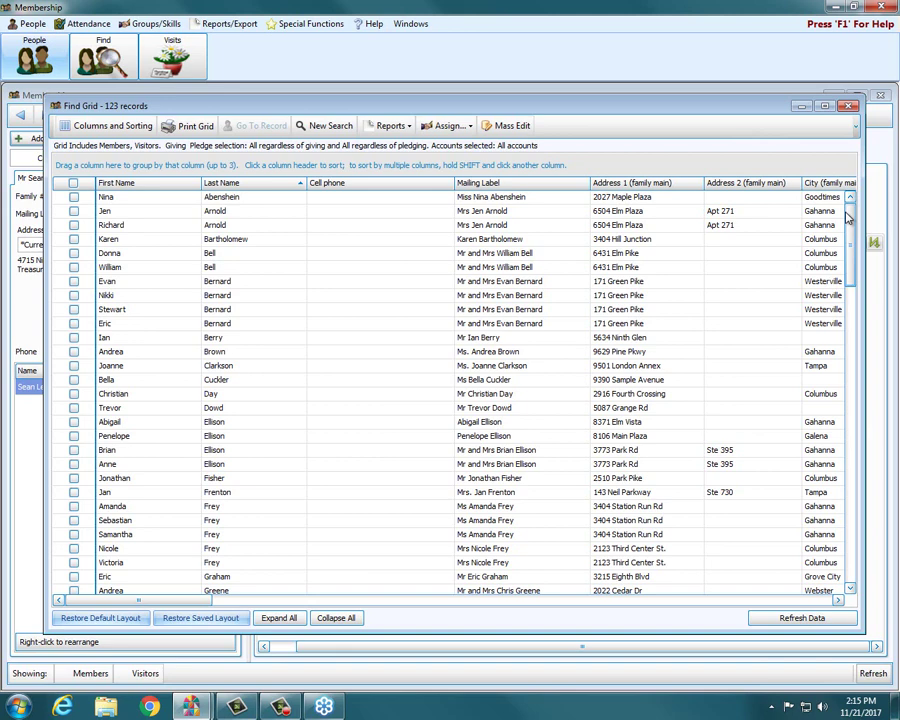
- Open the find grid's grouping and sorting options and set Sort Field 1 to Birth date
{"action": "left_click", "coordinate": [91, 128]}
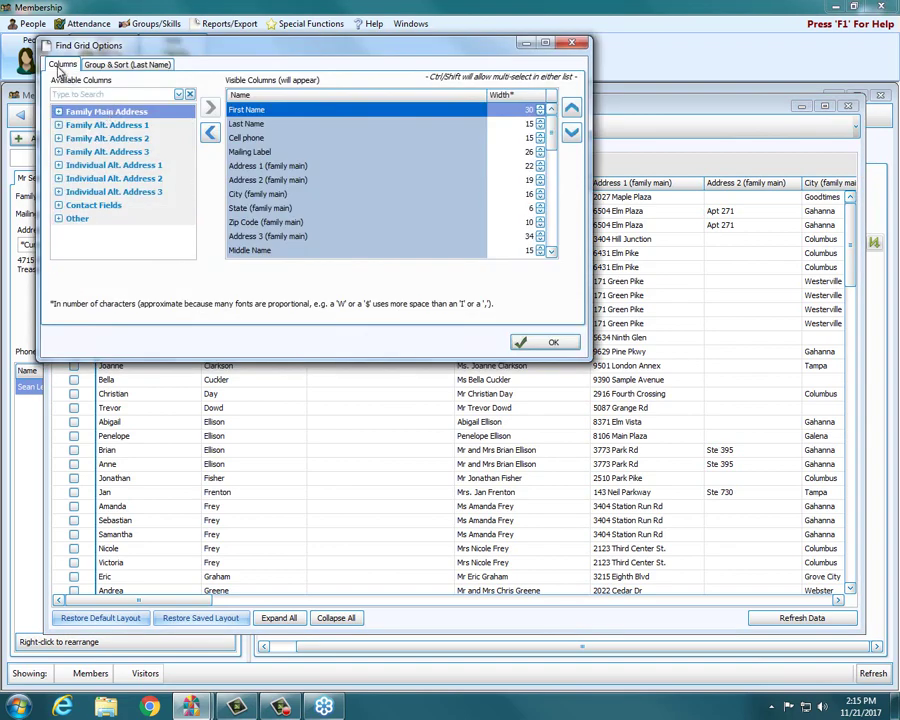
{"action": "left_click", "coordinate": [121, 66]}
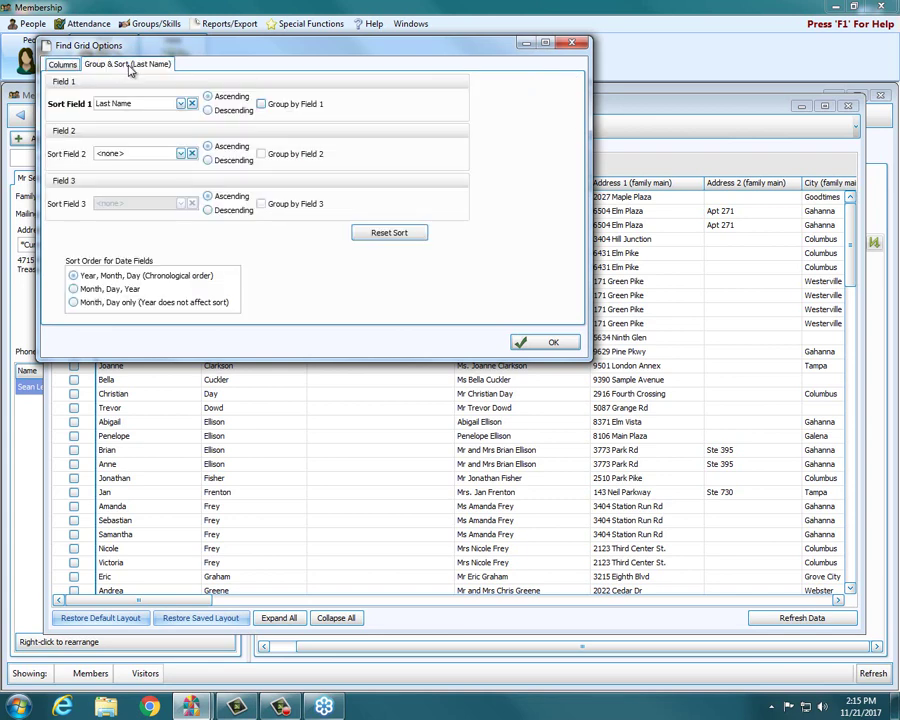
{"action": "left_click", "coordinate": [182, 104]}
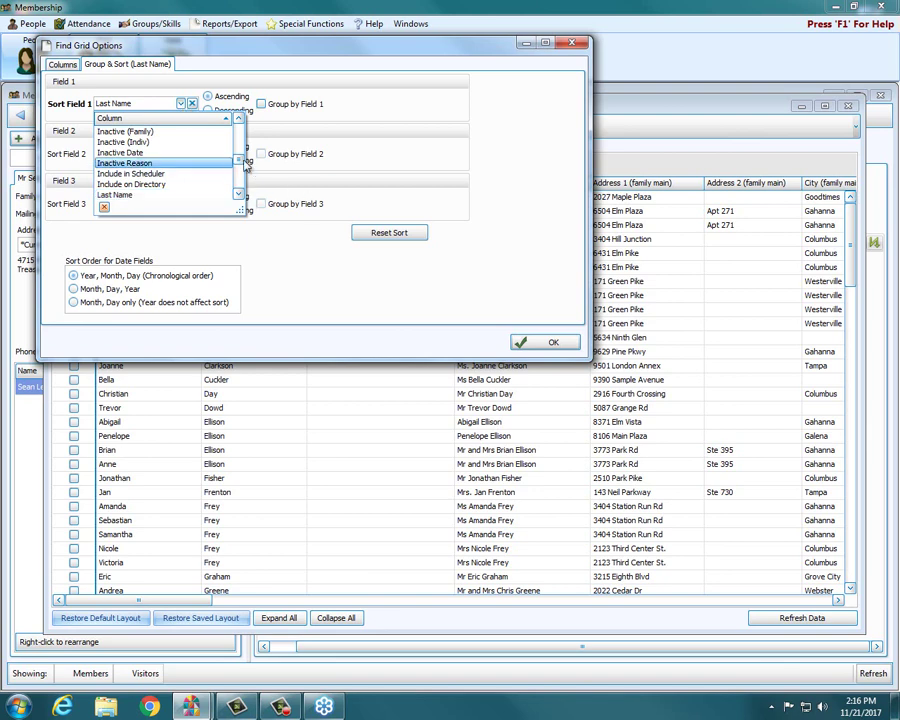
{"action": "scroll", "coordinate": [236, 148], "scroll_direction": "up", "scroll_amount": 6}
{"action": "scroll", "coordinate": [238, 148], "scroll_direction": "up", "scroll_amount": 5}
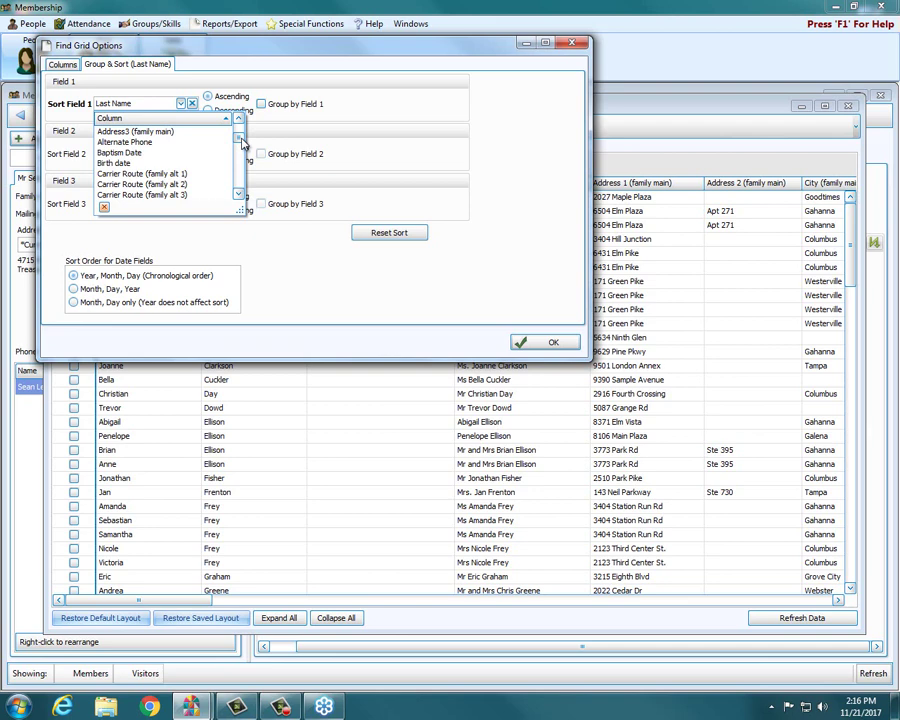
{"action": "left_click", "coordinate": [128, 163]}
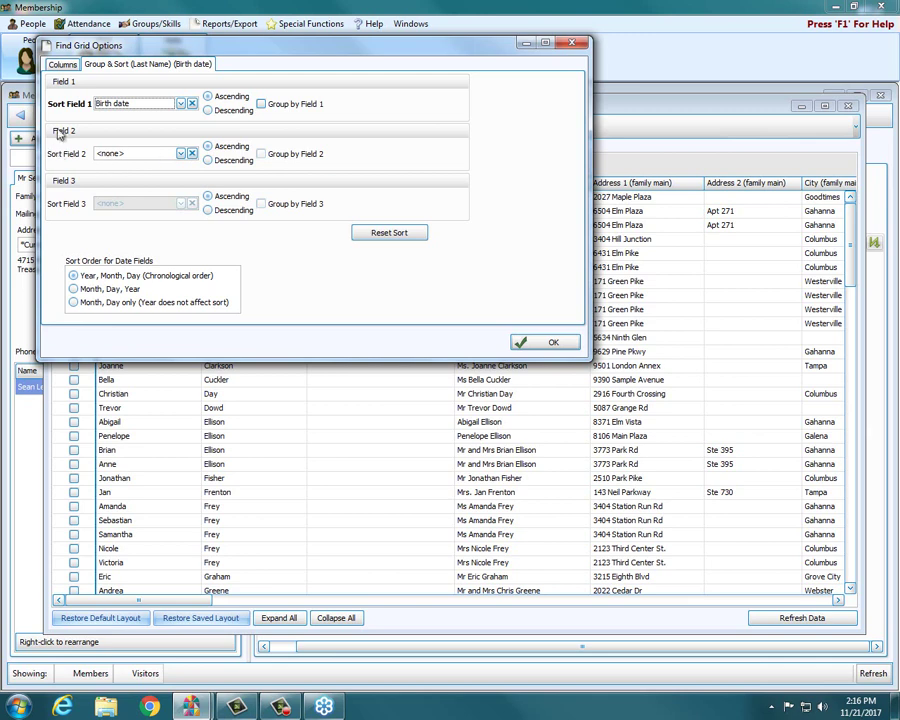
- Set Sort Field 2 to Last Name in ascending order and apply the find grid sorting
{"action": "left_click", "coordinate": [182, 153]}
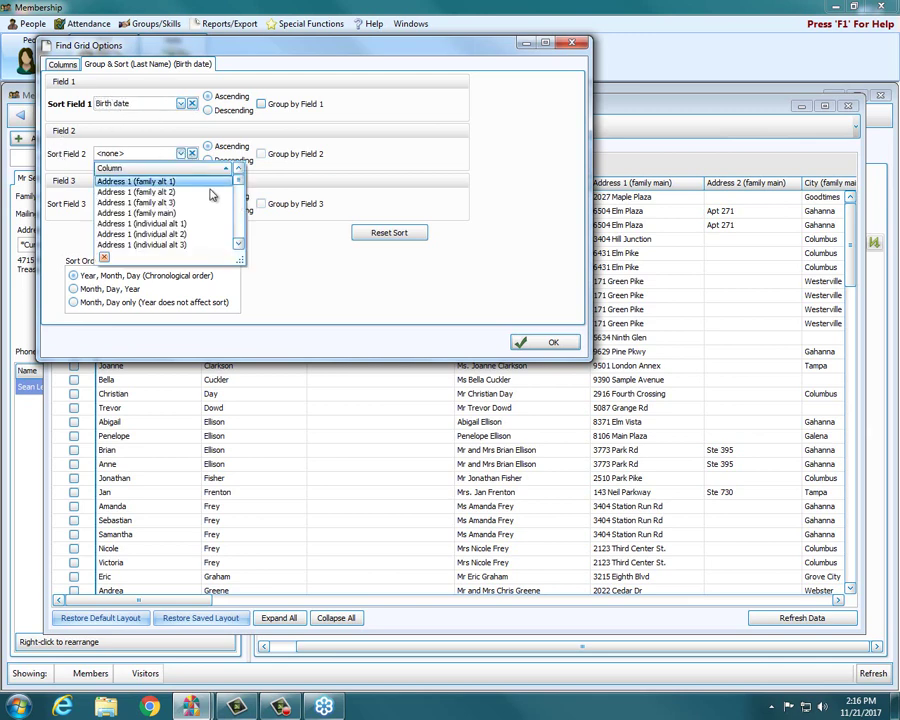
{"action": "left_click_drag", "start_coordinate": [238, 182], "coordinate": [239, 217]}
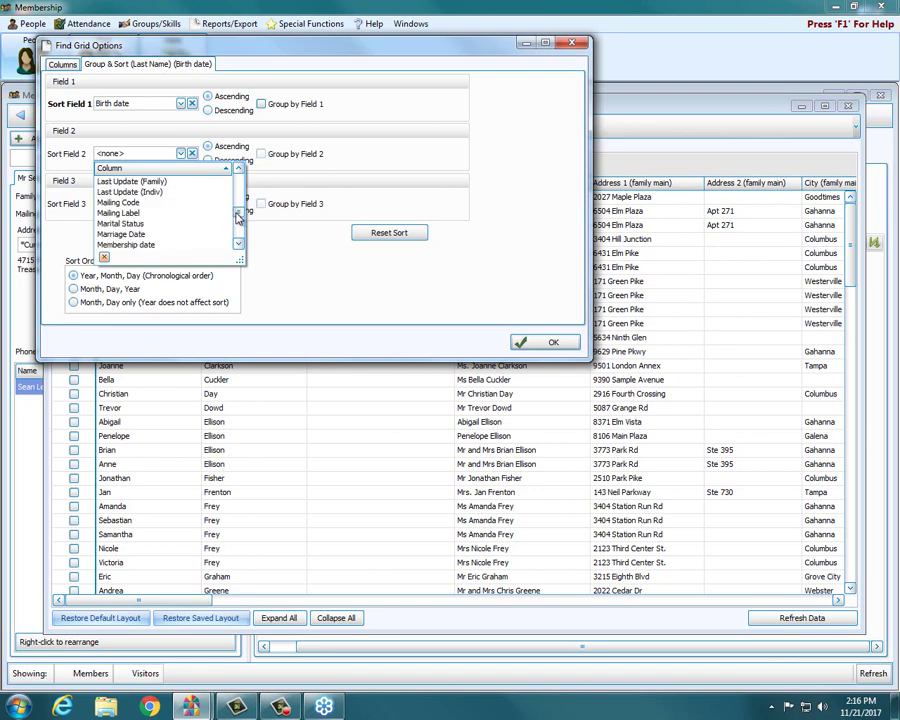
{"action": "left_click", "coordinate": [238, 169]}
{"action": "left_click", "coordinate": [238, 169]}
{"action": "left_click", "coordinate": [238, 169]}
{"action": "left_click", "coordinate": [122, 204]}
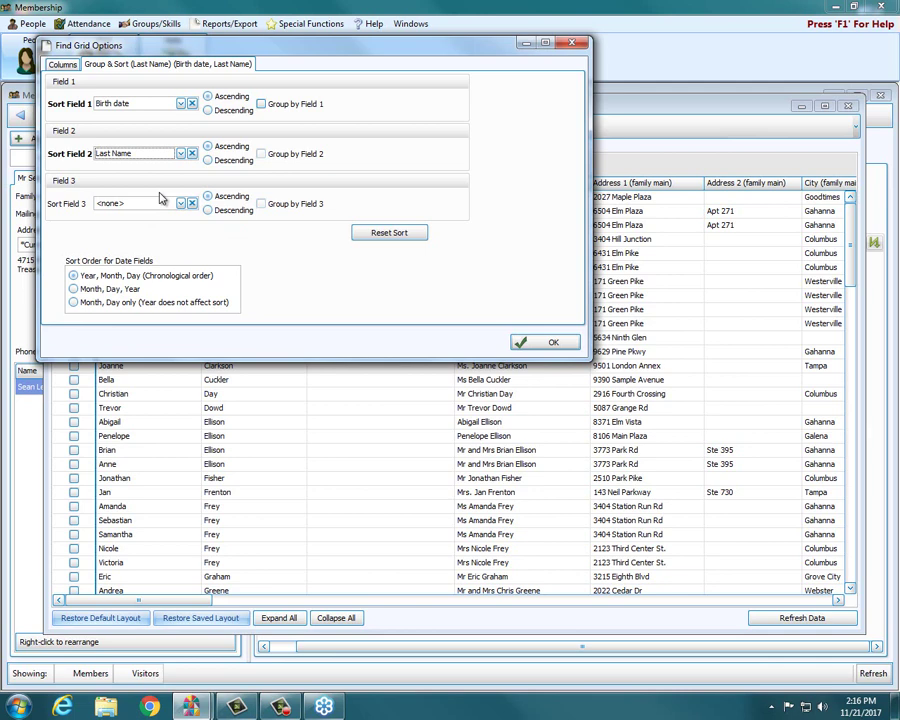
{"action": "left_click", "coordinate": [540, 345]}
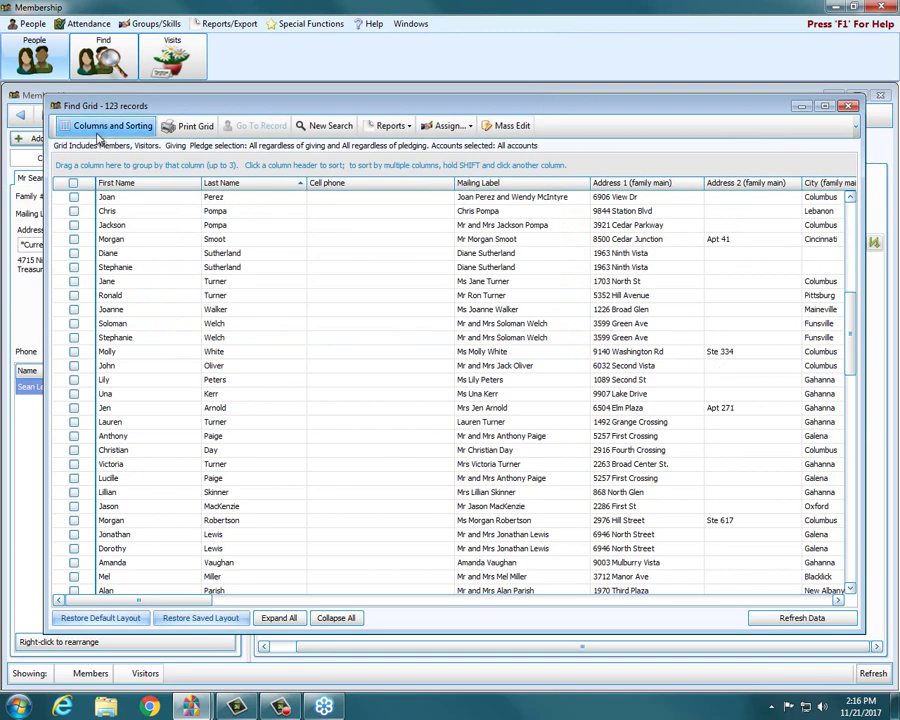
- Move Birth date up the visible columns so that it directly follows Last Name, and apply the layout
{"action": "left_click", "coordinate": [98, 132]}
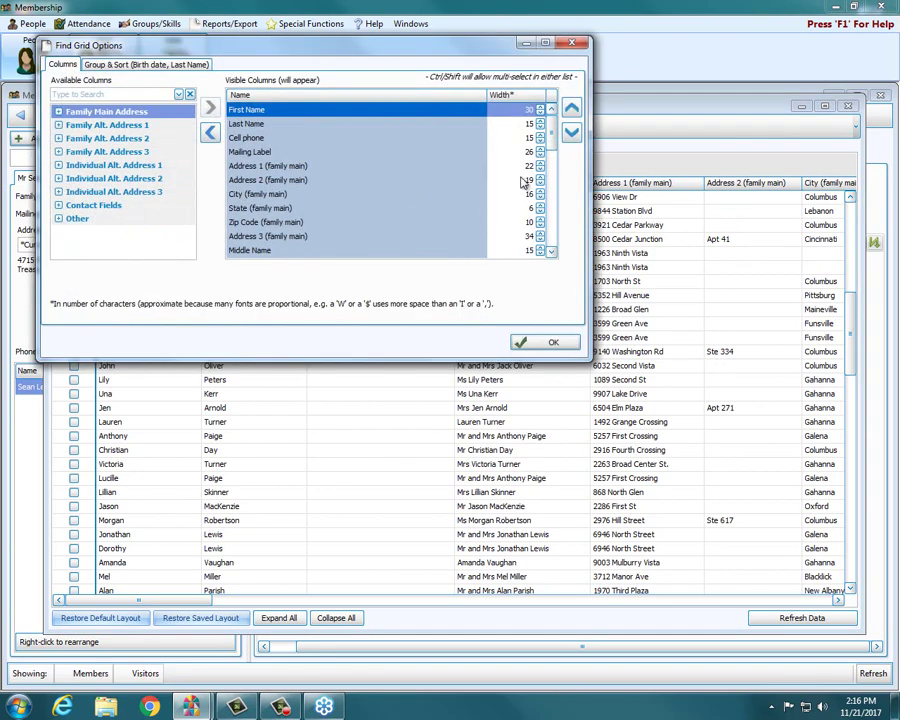
{"action": "scroll", "coordinate": [550, 150], "scroll_direction": "down", "scroll_amount": 2}
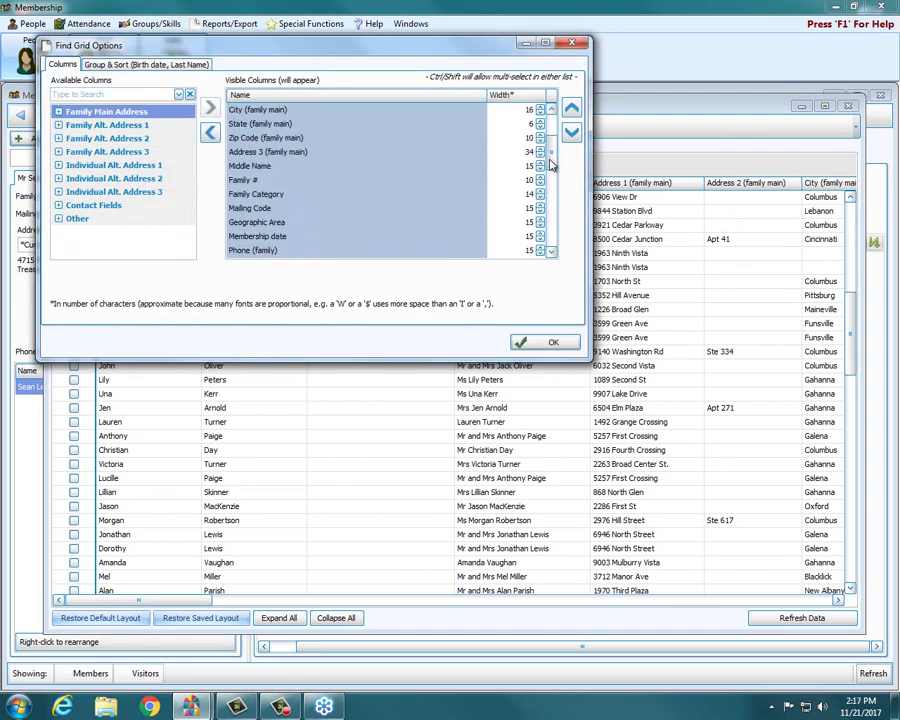
{"action": "left_click_drag", "start_coordinate": [550, 163], "coordinate": [549, 210]}
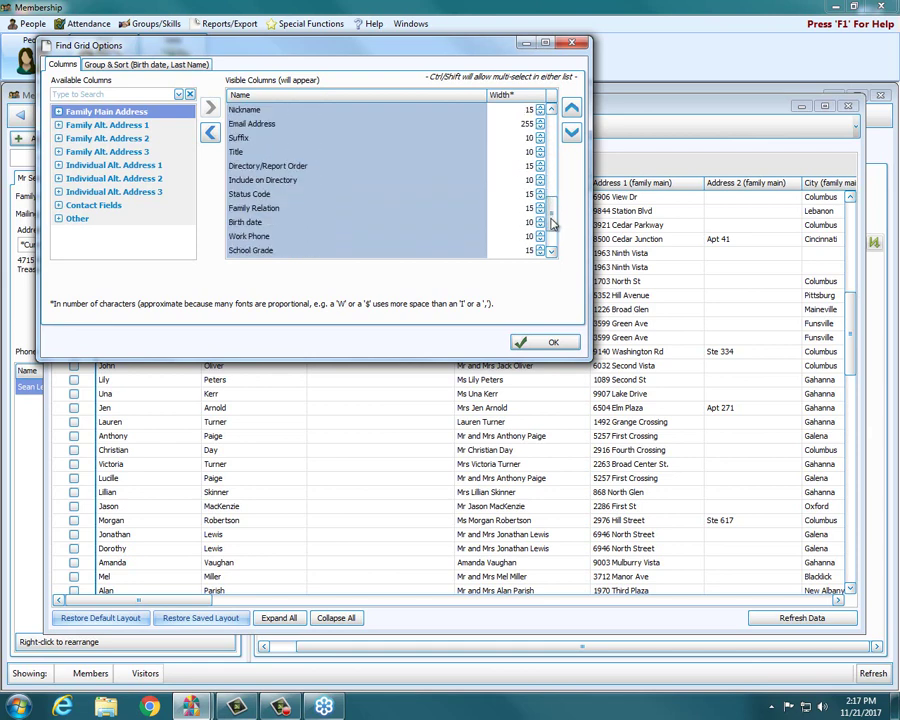
{"action": "left_click", "coordinate": [257, 222]}
{"action": "left_click", "coordinate": [570, 108]}
{"action": "left_click", "coordinate": [570, 108]}
{"action": "left_click", "coordinate": [570, 108]}
{"action": "left_click", "coordinate": [570, 108]}
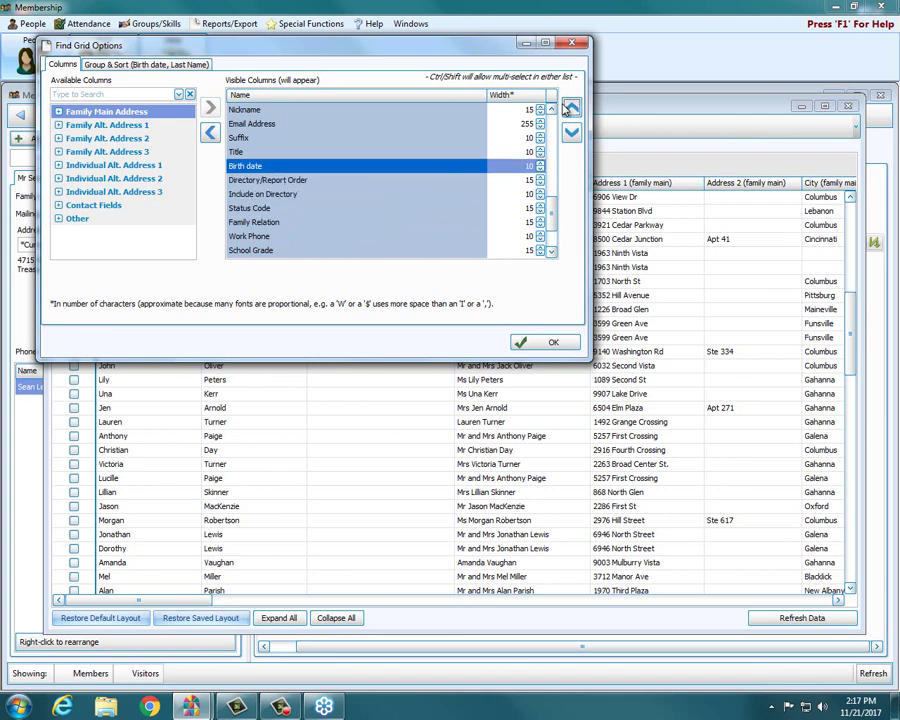
{"action": "triple_click", "coordinate": [570, 108]}
{"action": "triple_click", "coordinate": [570, 108]}
{"action": "triple_click", "coordinate": [570, 108]}
{"action": "triple_click", "coordinate": [570, 108]}
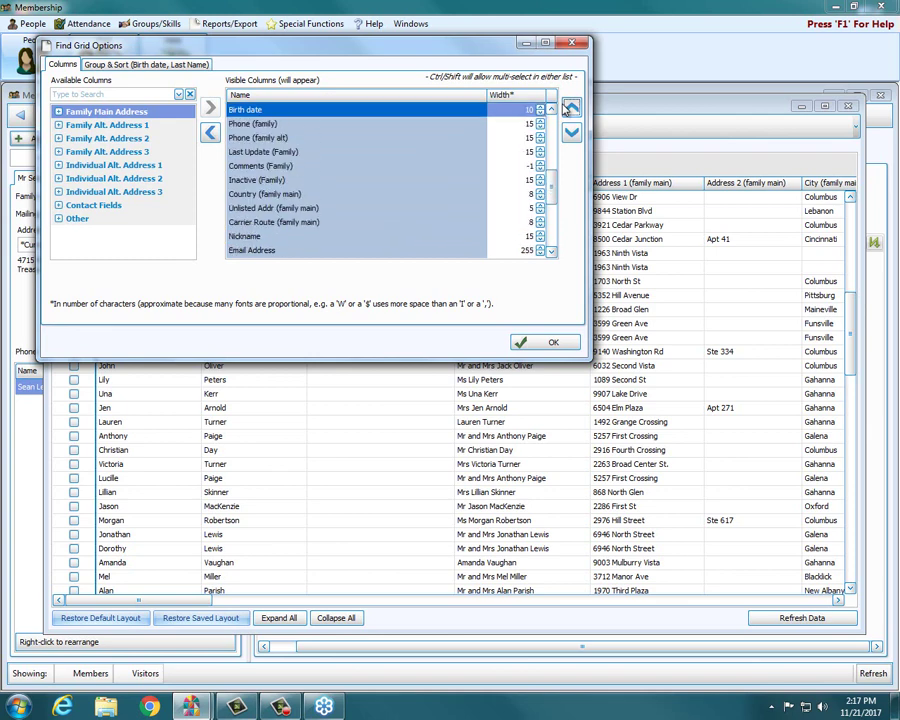
{"action": "triple_click", "coordinate": [570, 108]}
{"action": "triple_click", "coordinate": [570, 108]}
{"action": "triple_click", "coordinate": [570, 108]}
{"action": "triple_click", "coordinate": [570, 108]}
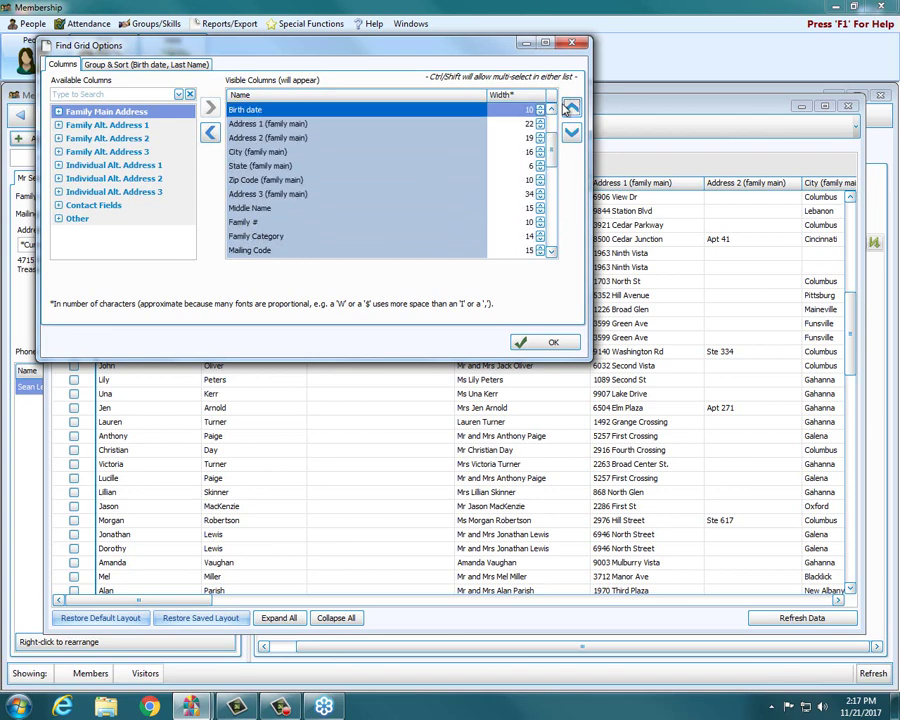
{"action": "left_click", "coordinate": [570, 108]}
{"action": "left_click", "coordinate": [570, 108]}
{"action": "left_click", "coordinate": [570, 108]}
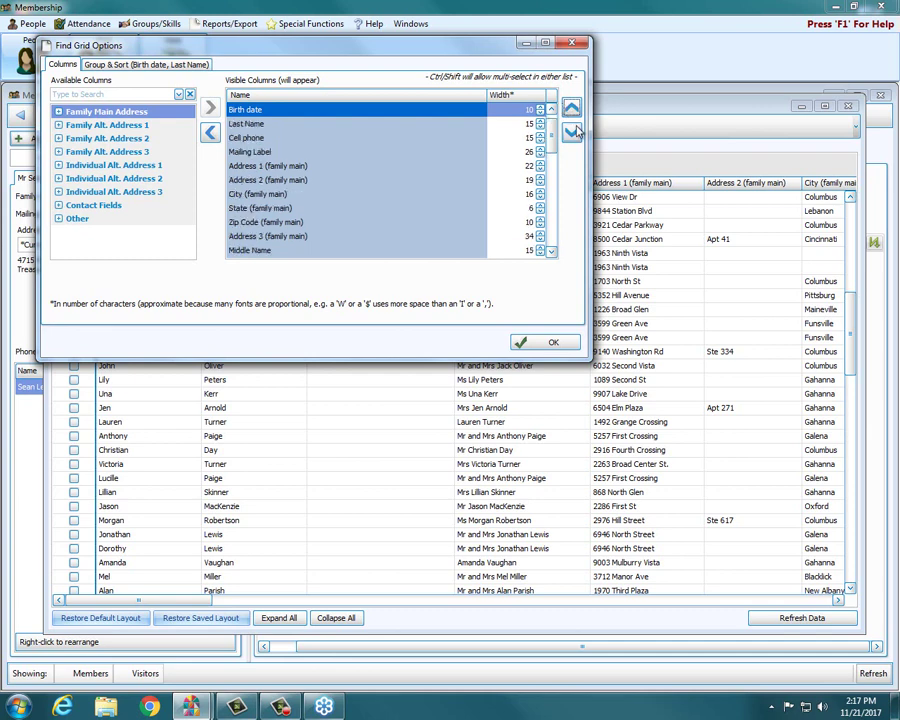
{"action": "left_click", "coordinate": [571, 132]}
{"action": "left_click", "coordinate": [566, 342]}
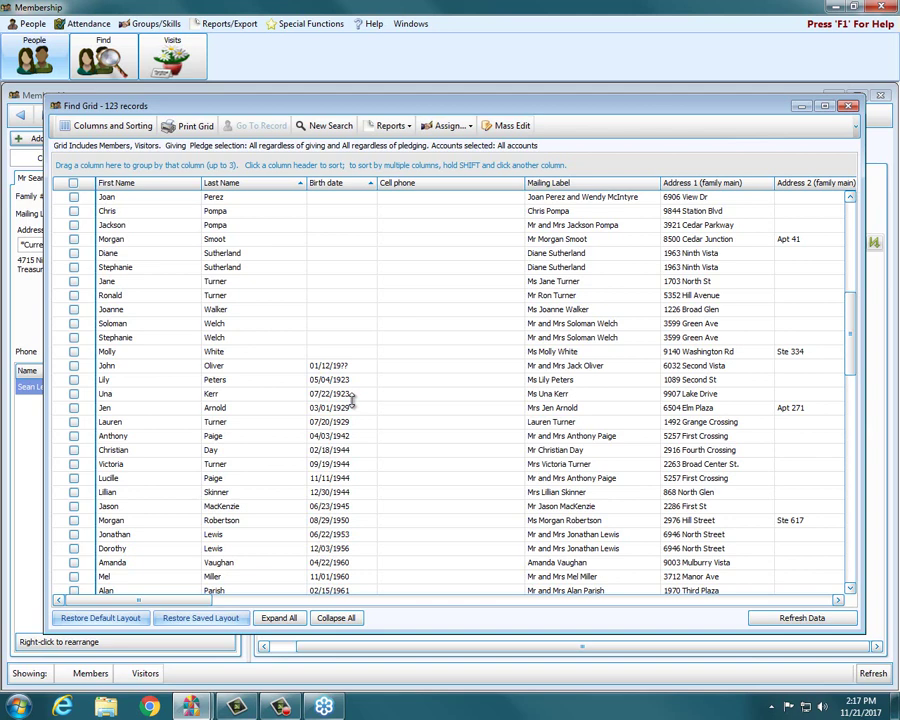
- Enter a birth date directly in the grid for the second-to-last record whose birth date is blank
{"action": "left_click", "coordinate": [335, 338]}
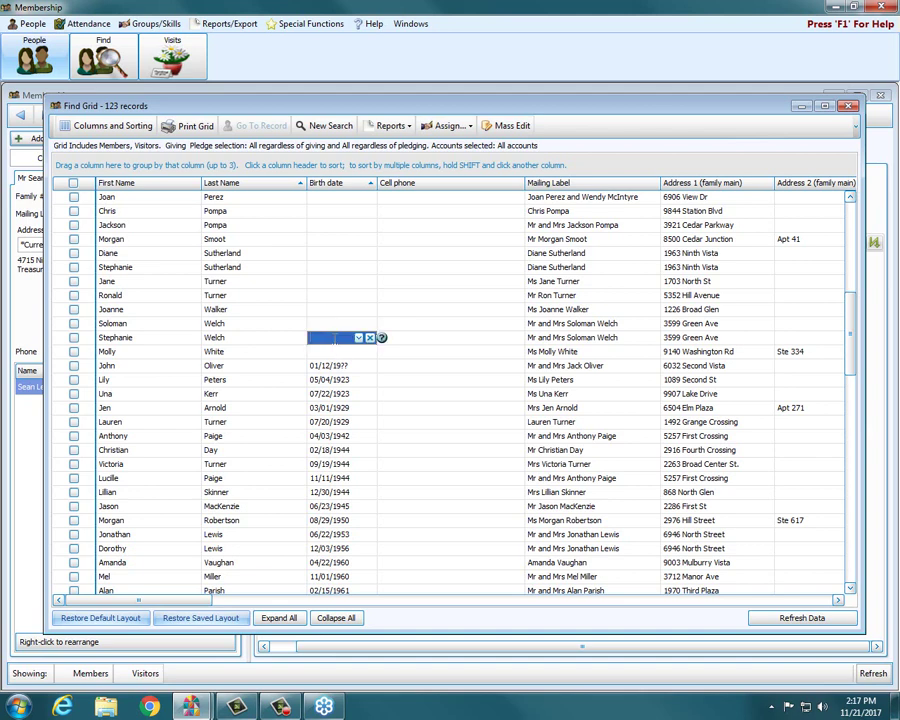
{"action": "type", "text": "02/17/1970"}
{"action": "key", "text": "Return"}
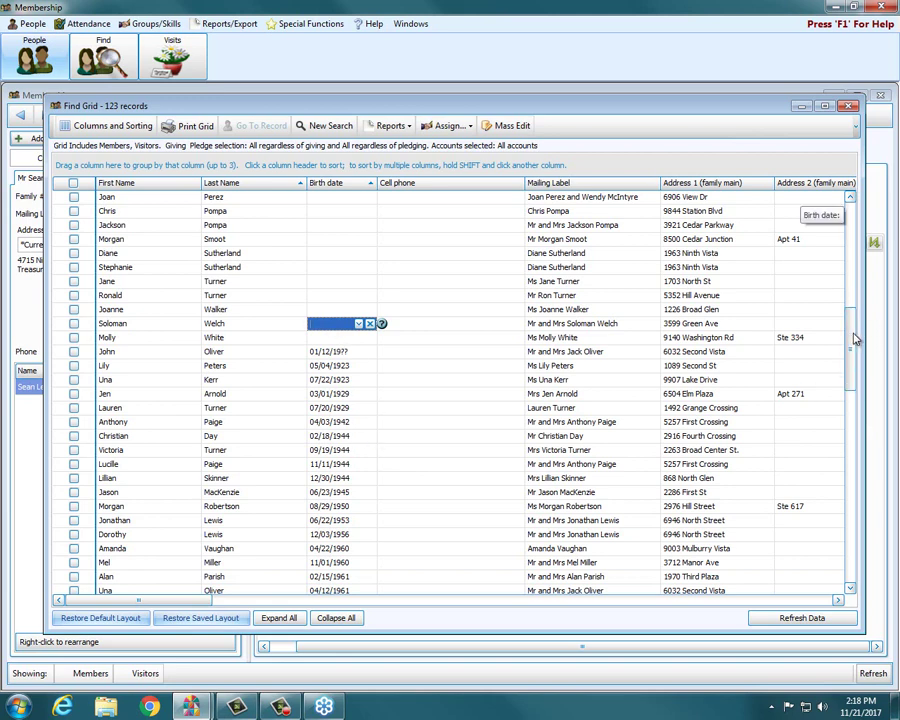
- Locate the edited record at its new position in the birth date order, and return to the first records
{"action": "scroll", "coordinate": [855, 350], "scroll_direction": "down", "scroll_amount": 3}
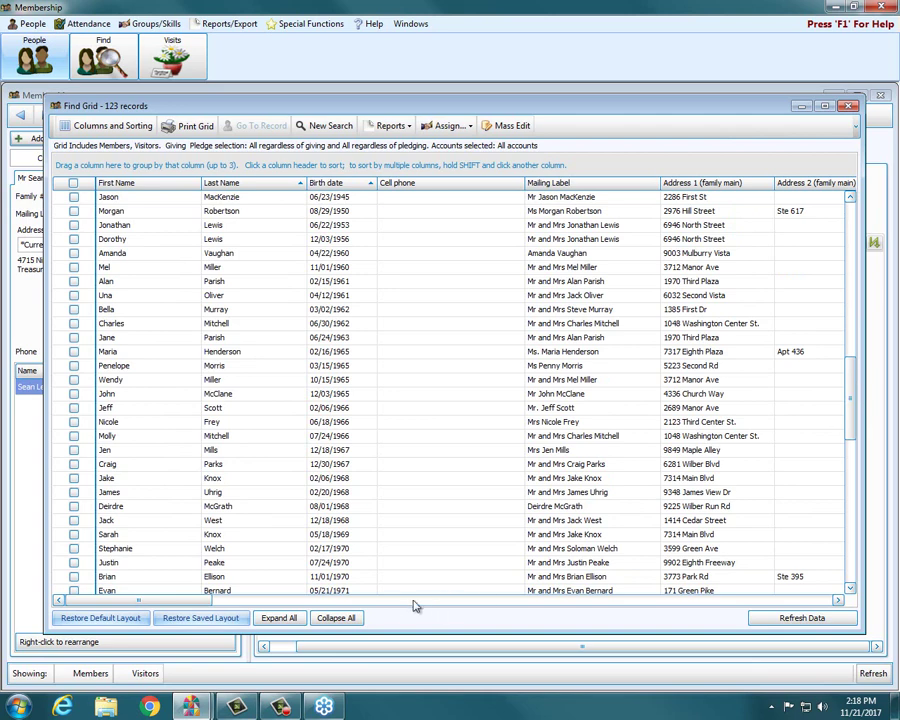
{"action": "scroll", "coordinate": [415, 570], "scroll_direction": "down", "scroll_amount": 1}
{"action": "scroll", "coordinate": [415, 570], "scroll_direction": "down", "scroll_amount": 1}
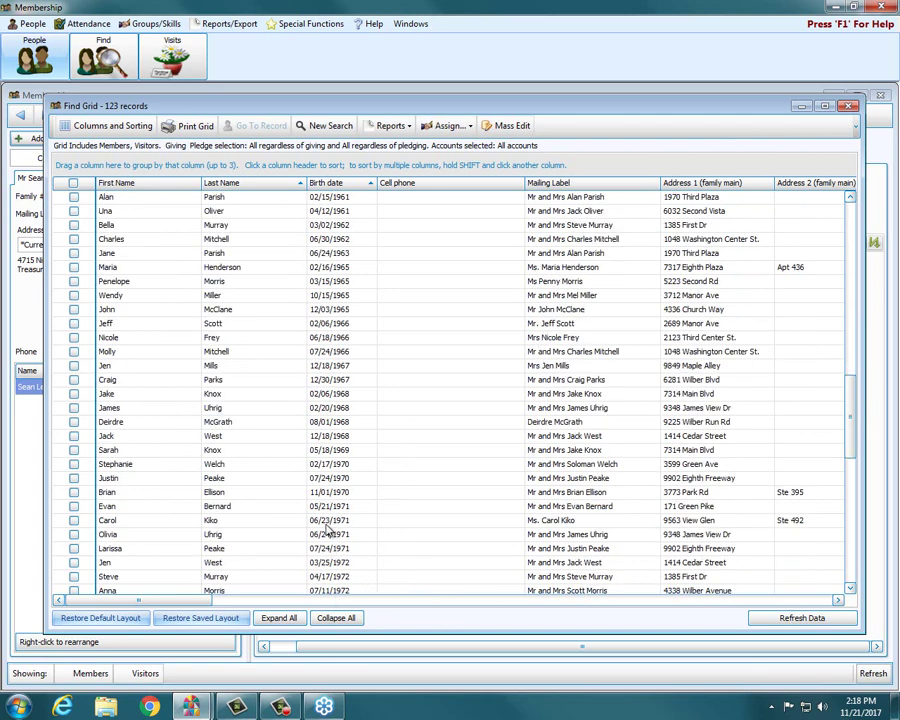
{"action": "left_click", "coordinate": [330, 464]}
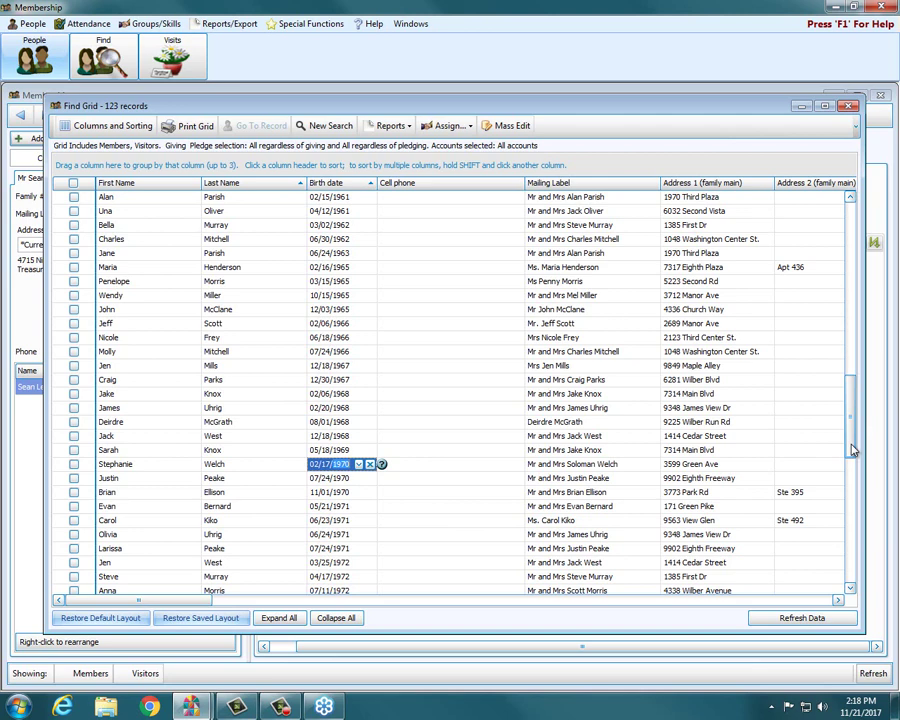
{"action": "left_click_drag", "start_coordinate": [853, 449], "coordinate": [849, 240]}
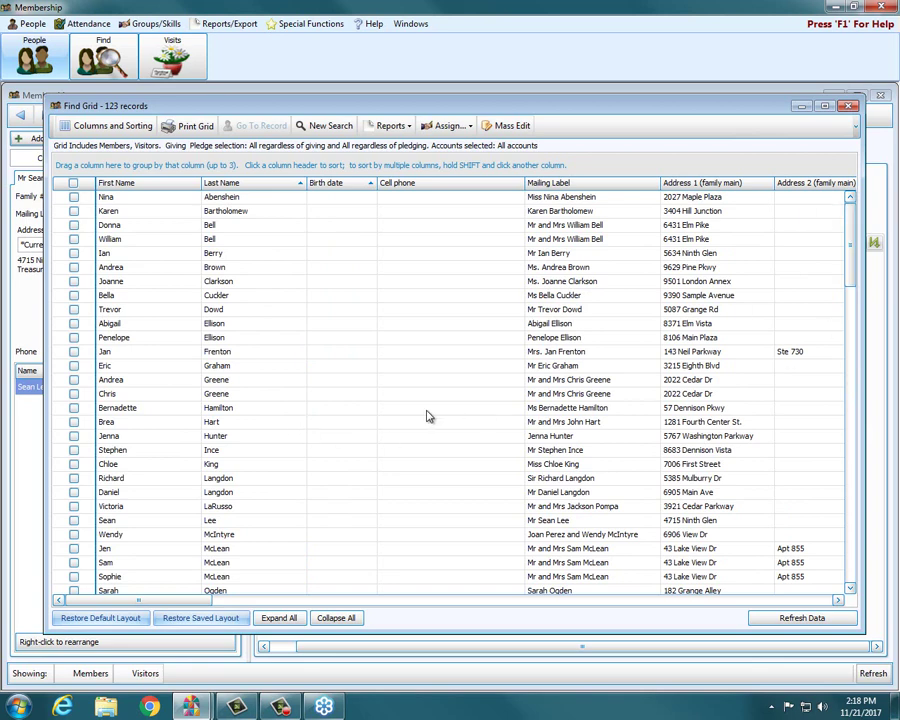
- Fill in the blank birth date of the third record in the find grid and commit the entry
{"action": "left_click", "coordinate": [336, 267]}
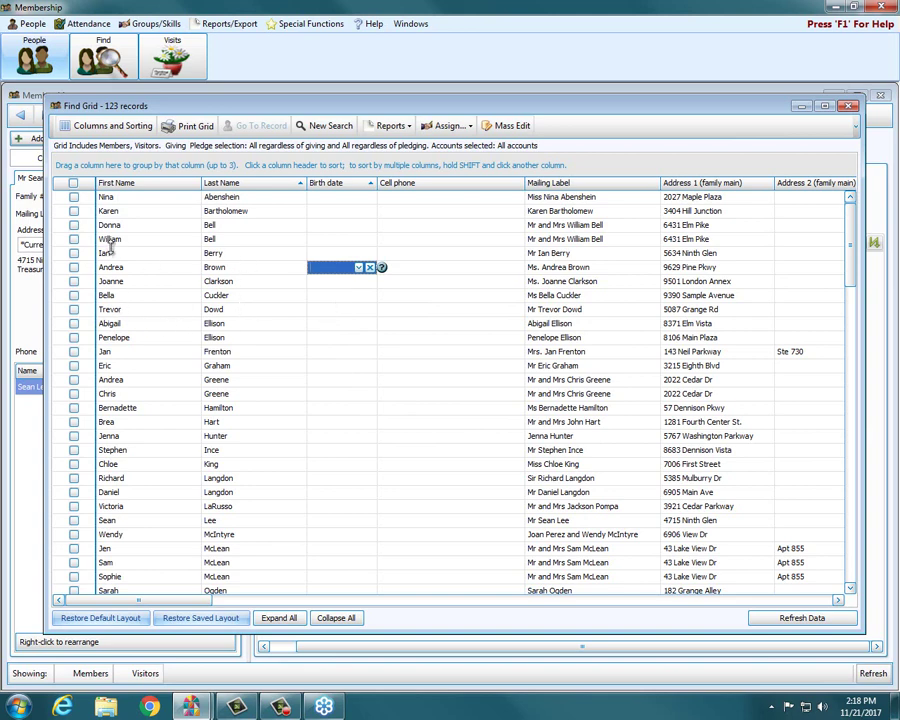
{"action": "left_click", "coordinate": [346, 226]}
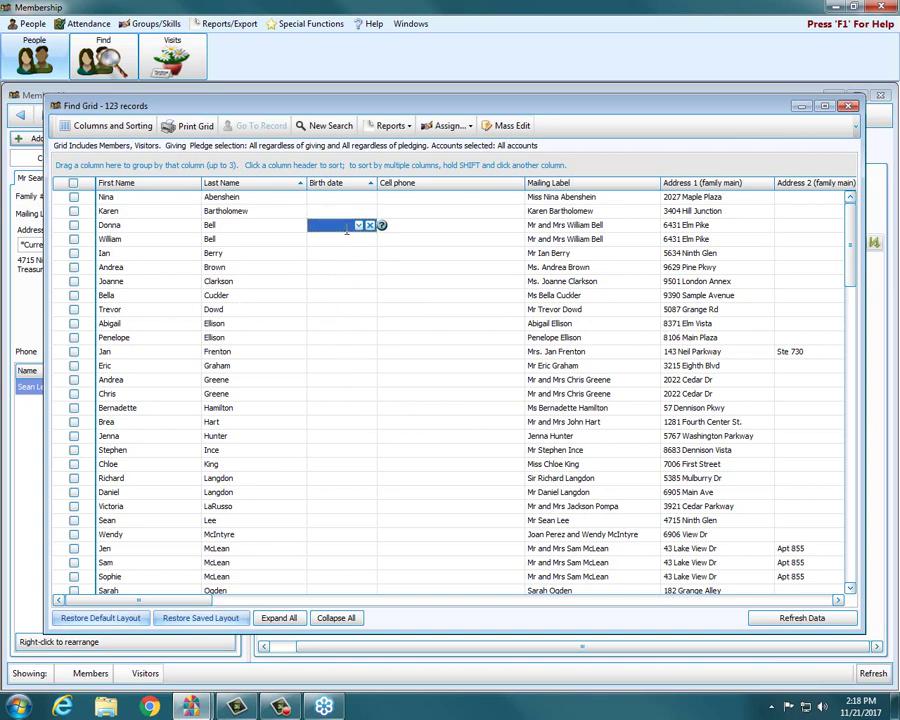
{"action": "type", "text": "01/01/"}
{"action": "type", "text": "1"}
{"action": "type", "text": "9"}
{"action": "type", "text": "23"}
{"action": "key", "text": "BackSpace"}
{"action": "type", "text": "8"}
{"action": "key", "text": "BackSpace"}
{"action": "key", "text": "BackSpace"}
{"action": "type", "text": "88"}
{"action": "key", "text": "BackSpace"}
{"action": "type", "text": "5"}
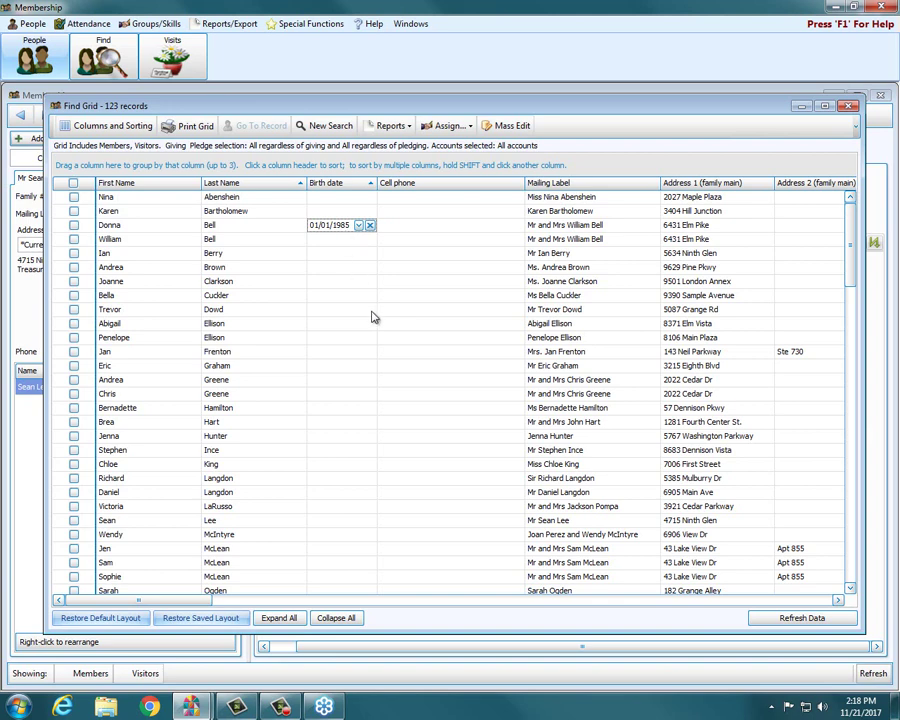
{"action": "left_click", "coordinate": [352, 281]}
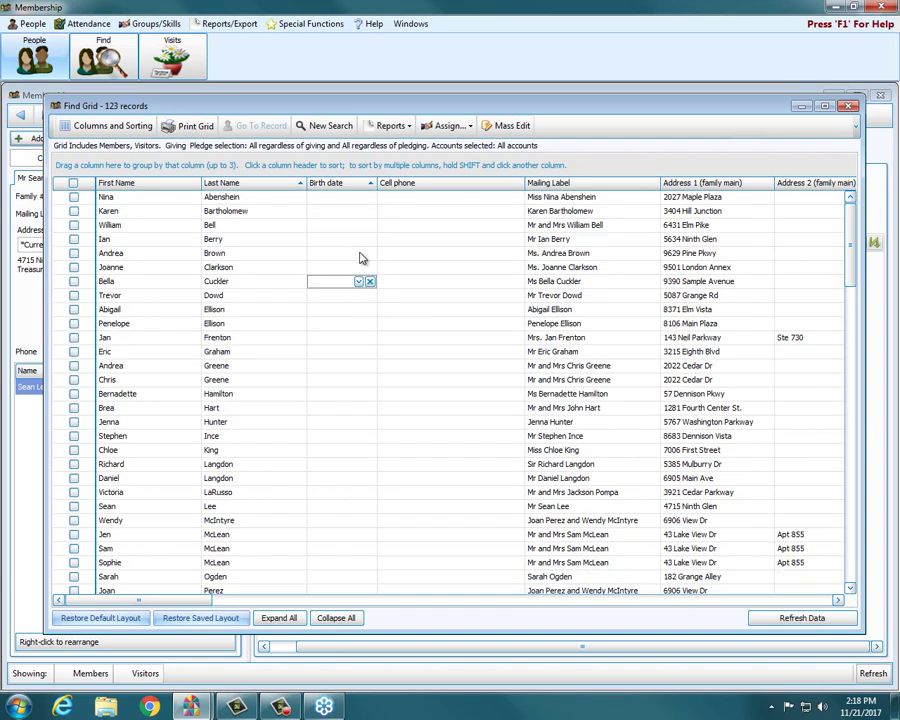
- Close the find grid, look up the just-edited person by last name, and check the Birth Date field on their record
{"action": "left_click", "coordinate": [848, 107]}
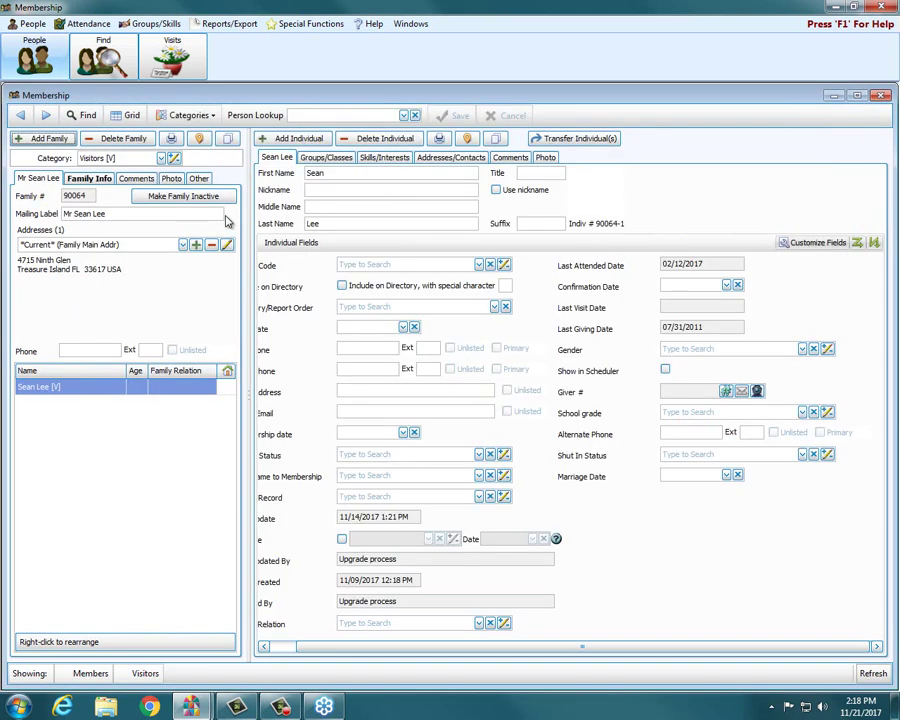
{"action": "left_click", "coordinate": [318, 116]}
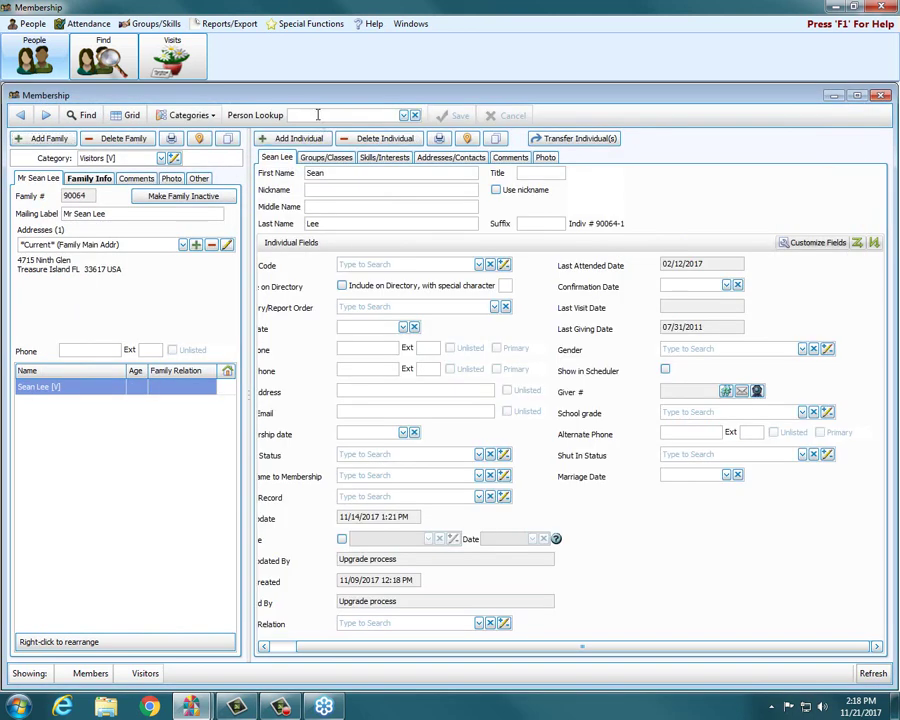
{"action": "type", "text": "bell"}
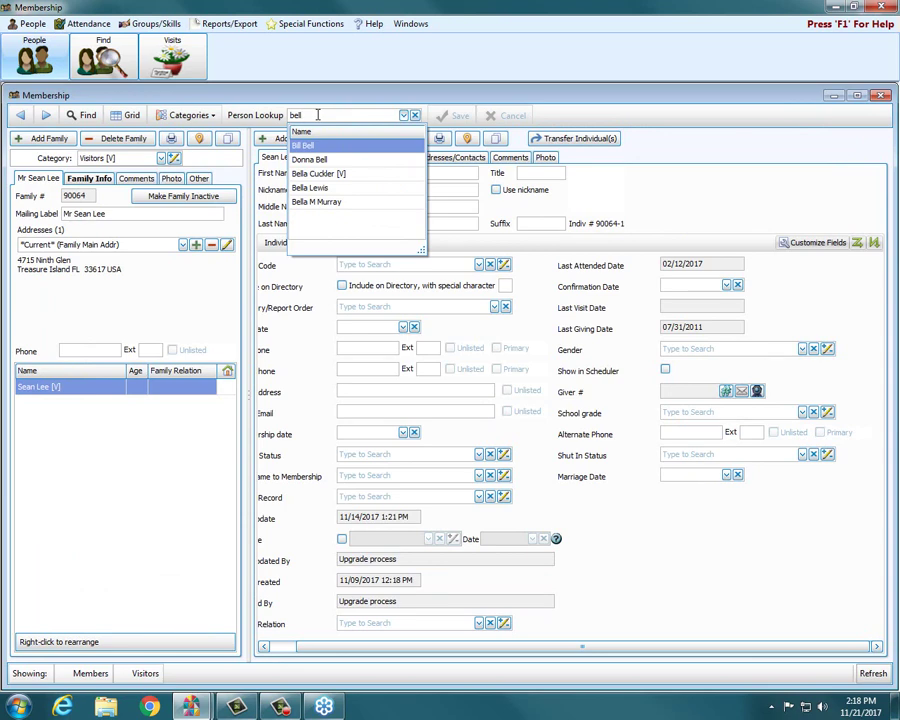
{"action": "left_click", "coordinate": [334, 161]}
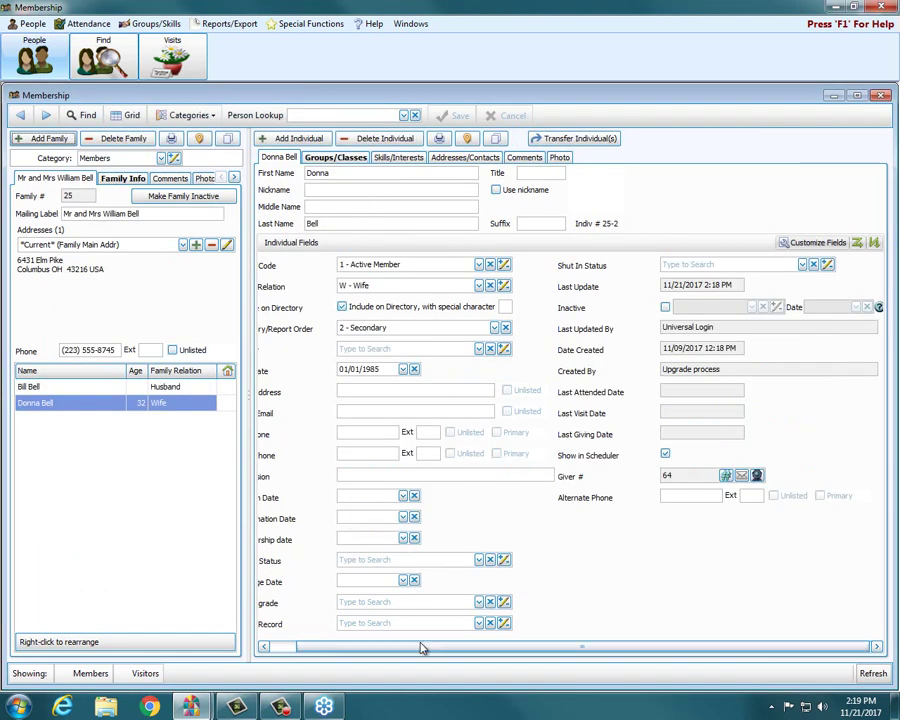
{"action": "left_click_drag", "start_coordinate": [420, 646], "coordinate": [344, 646]}
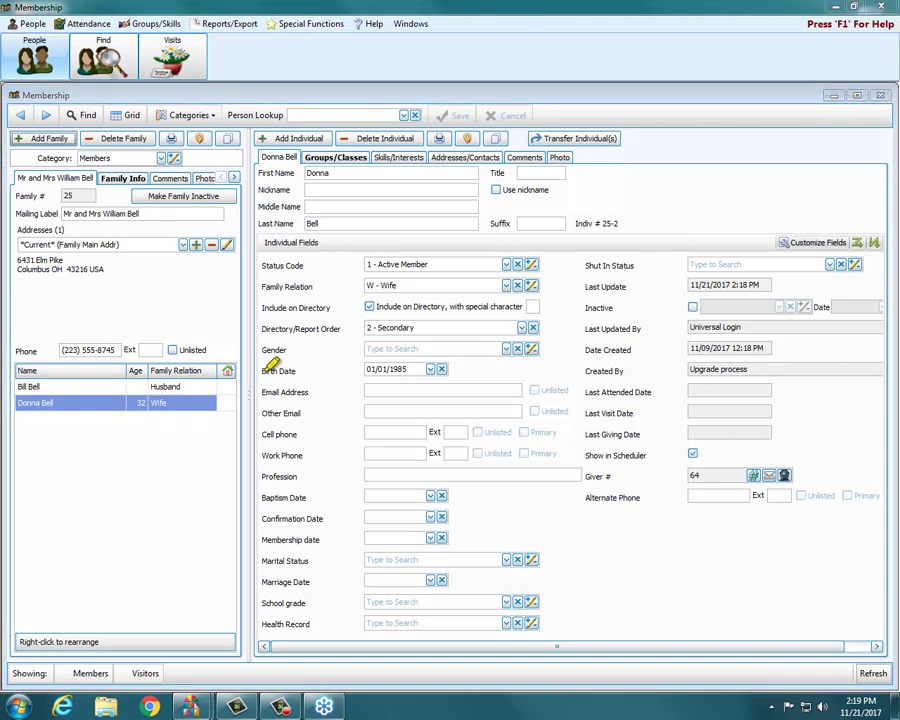
{"action": "left_click_drag", "start_coordinate": [260, 370], "coordinate": [305, 370]}
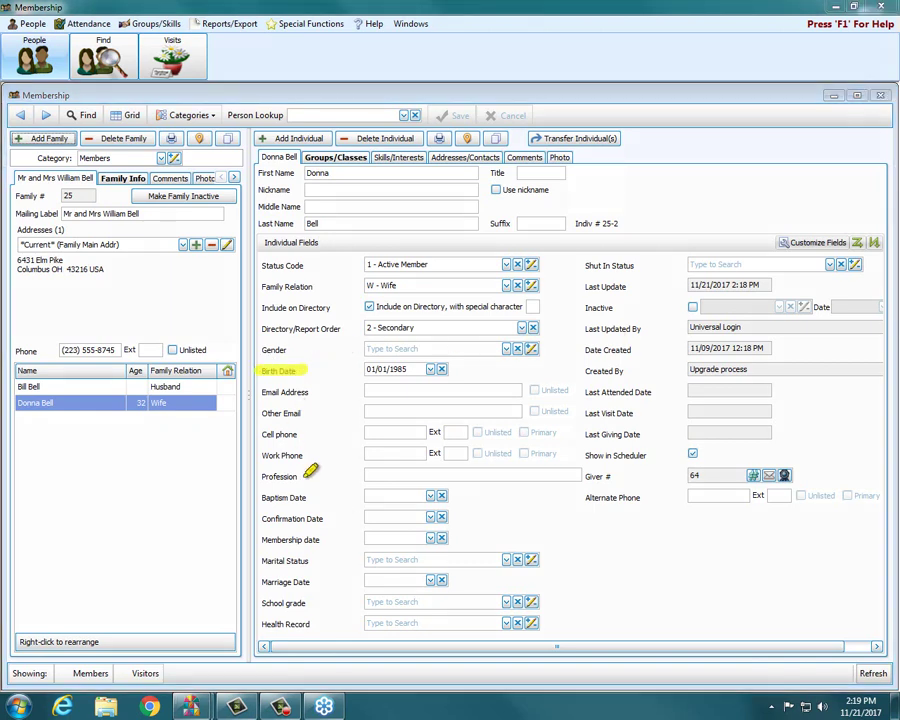